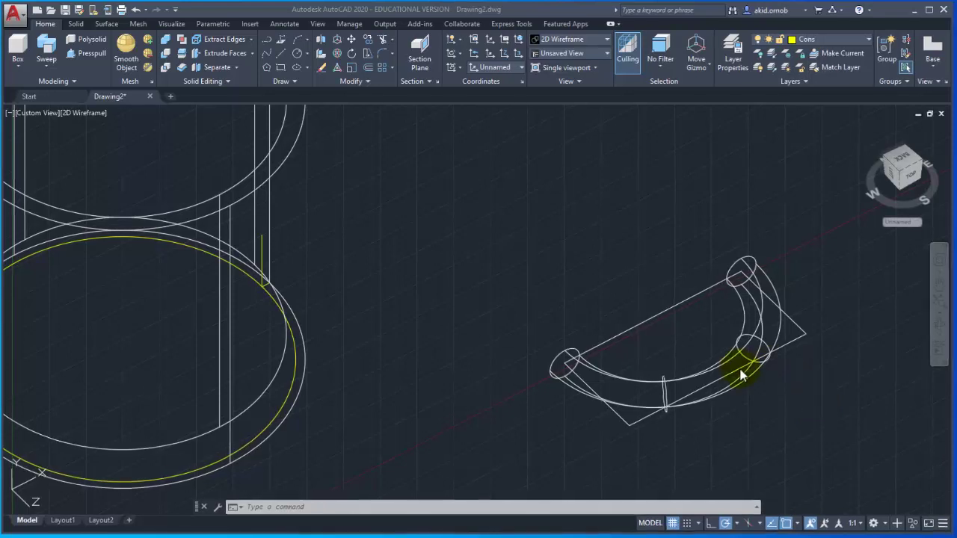
# Zoom out and orbit to a lower angle so the mug cylinder and curved handle both show
pyautogui.scroll(-2, 656, 359)
pyautogui.moveTo(675, 270); pyautogui.dragTo(598, 292, button='middle')
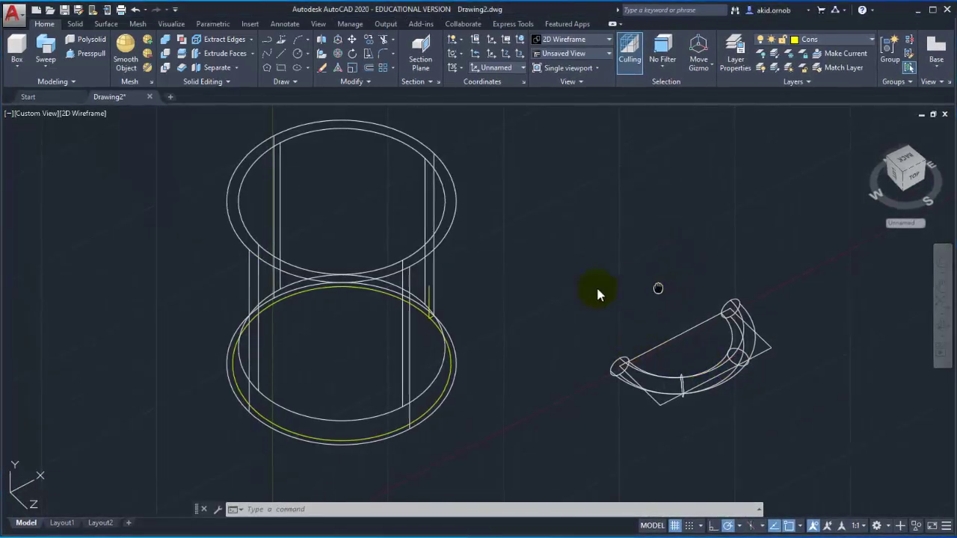
pyautogui.click(943, 324)
pyautogui.moveTo(739, 367)
pyautogui.mouseDown()
pyautogui.moveTo(698, 316)
pyautogui.moveTo(703, 349)
pyautogui.mouseUp()
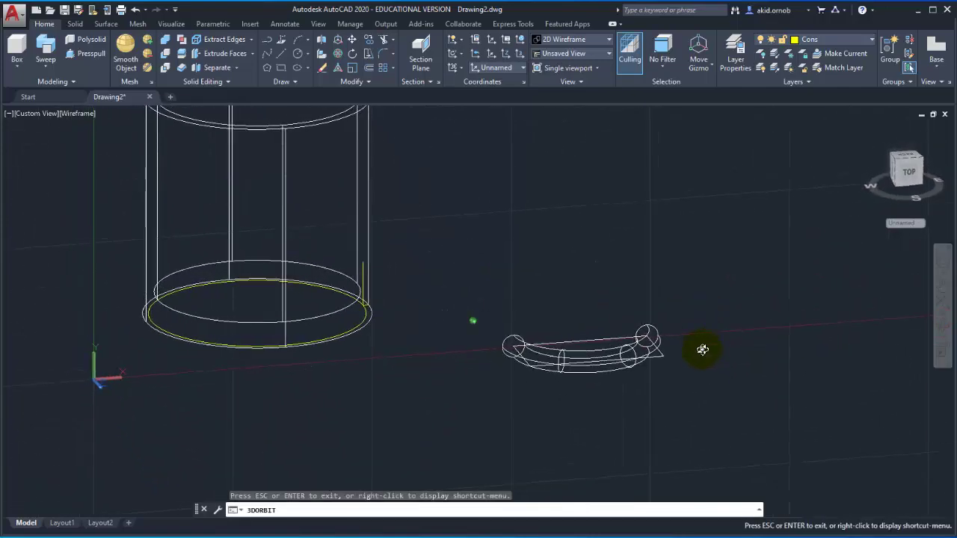
pyautogui.press('Escape')
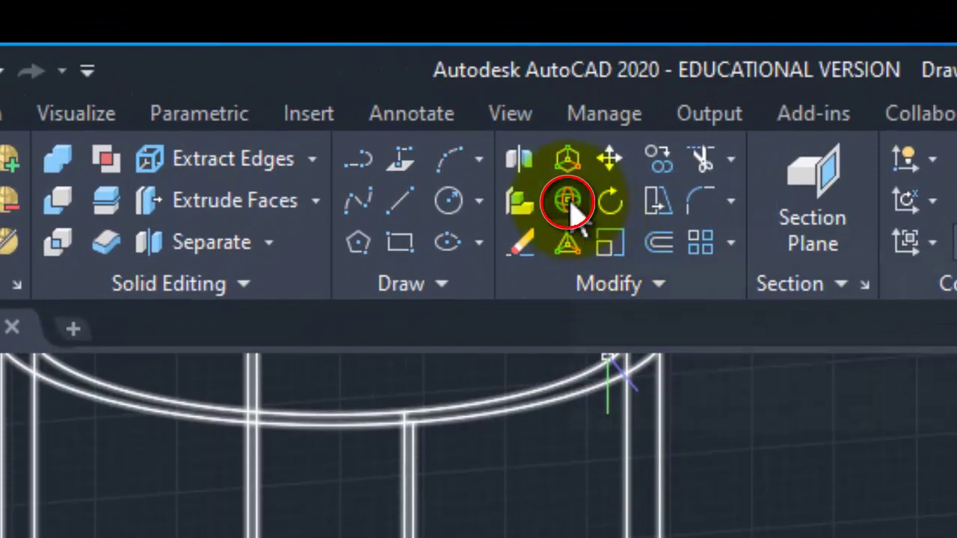
# Start 3DROTATE with 3dr and window-select the curved handle
pyautogui.click(572, 208)
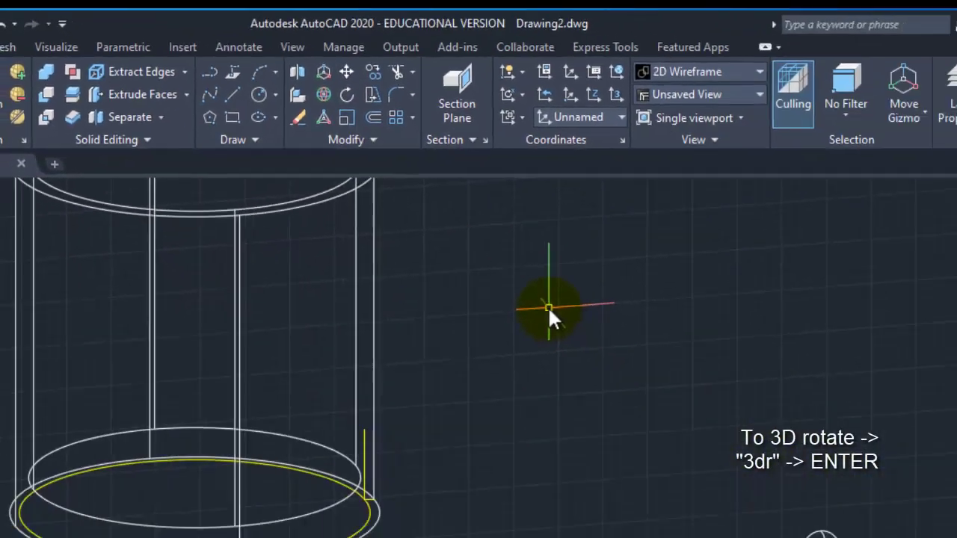
pyautogui.write('3dr')
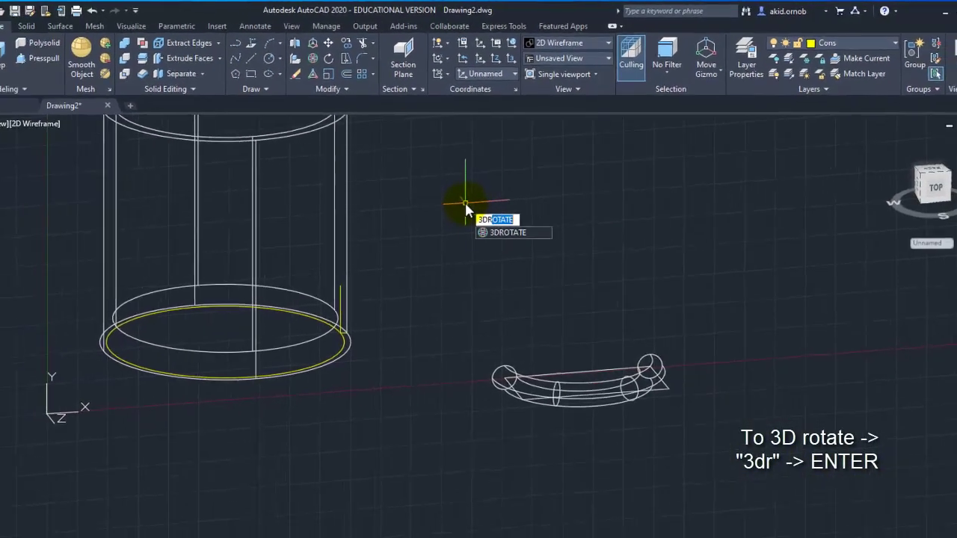
pyautogui.press('Return')
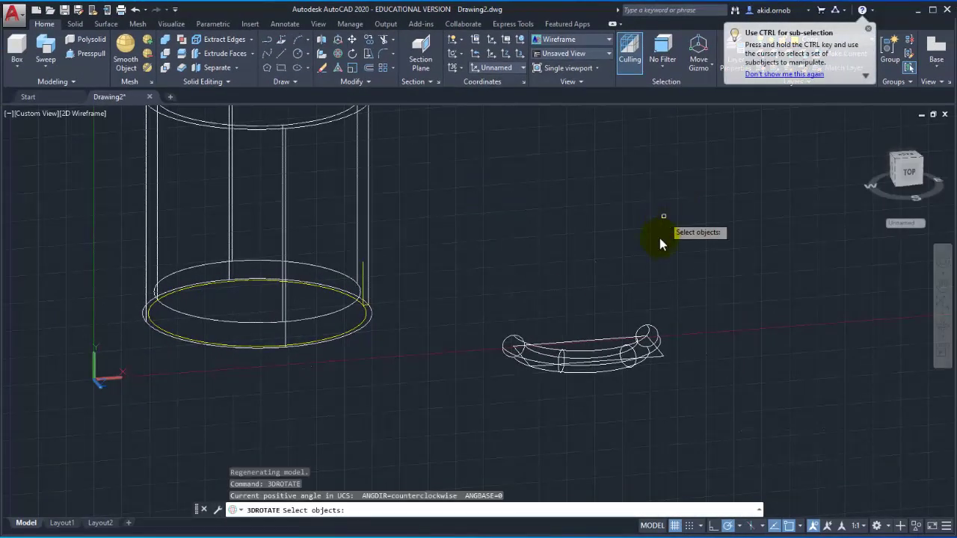
pyautogui.click(625, 356)
pyautogui.click(620, 350)
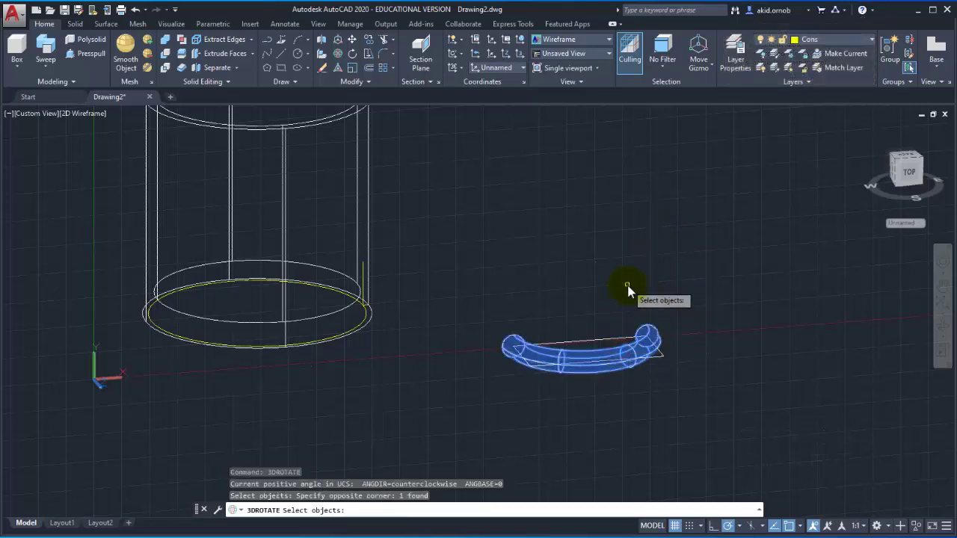
pyautogui.press('Return')
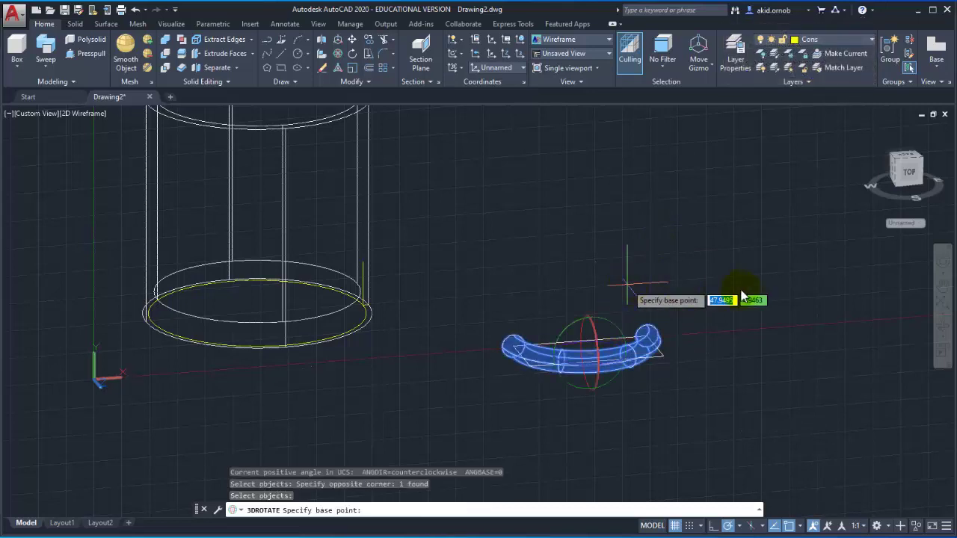
# Orbit to a side view and rotate the handle 90° about the gizmo axis so it stands upright
pyautogui.click(941, 326)
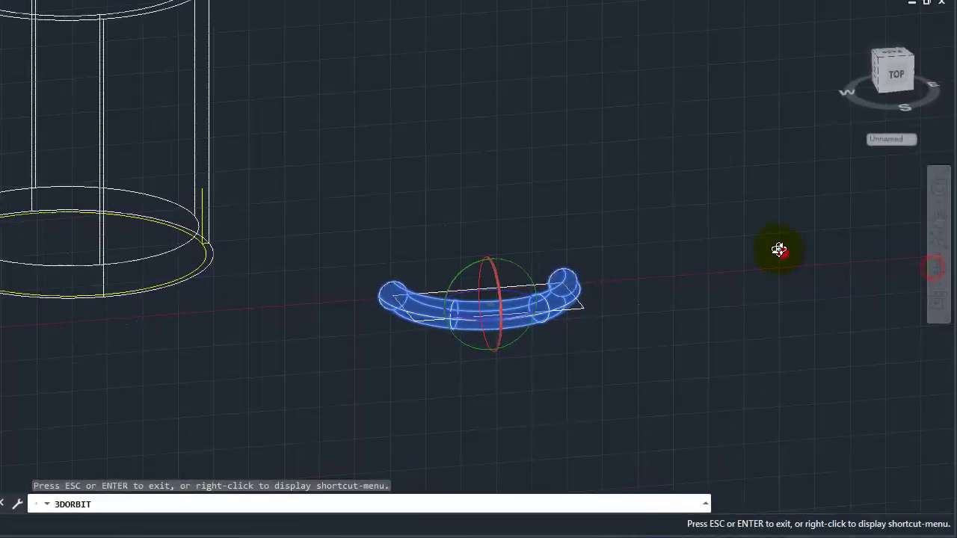
pyautogui.moveTo(779, 250)
pyautogui.mouseDown()
pyautogui.moveTo(752, 231)
pyautogui.moveTo(782, 262)
pyautogui.moveTo(882, 284)
pyautogui.moveTo(955, 278)
pyautogui.mouseUp()
pyautogui.moveTo(955, 278)
pyautogui.keyDown('shift'); pyautogui.mouseDown(button='middle')
pyautogui.moveTo(939, 278)
pyautogui.moveTo(946, 261)
pyautogui.moveTo(956, 284)
pyautogui.mouseUp(button='middle'); pyautogui.keyUp('shift')
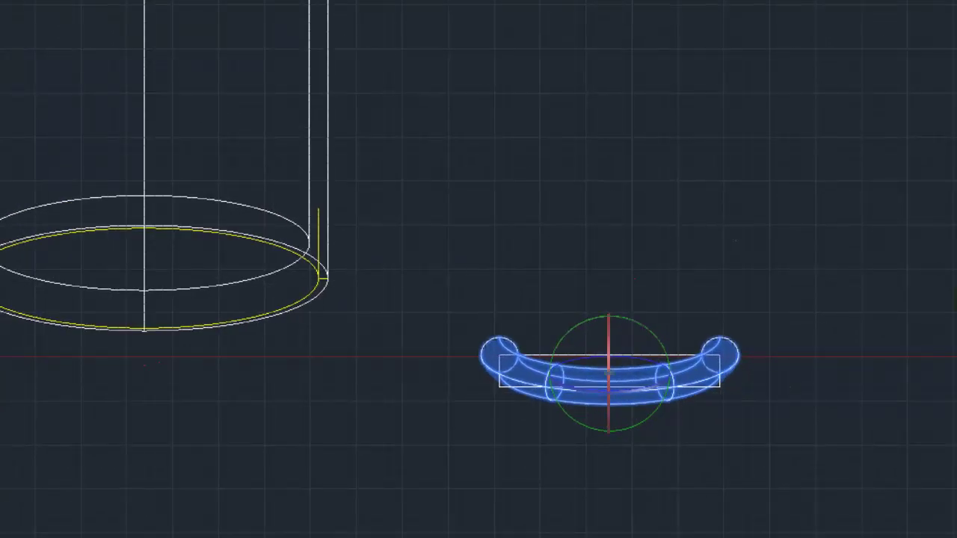
pyautogui.write('m')
pyautogui.press('space')
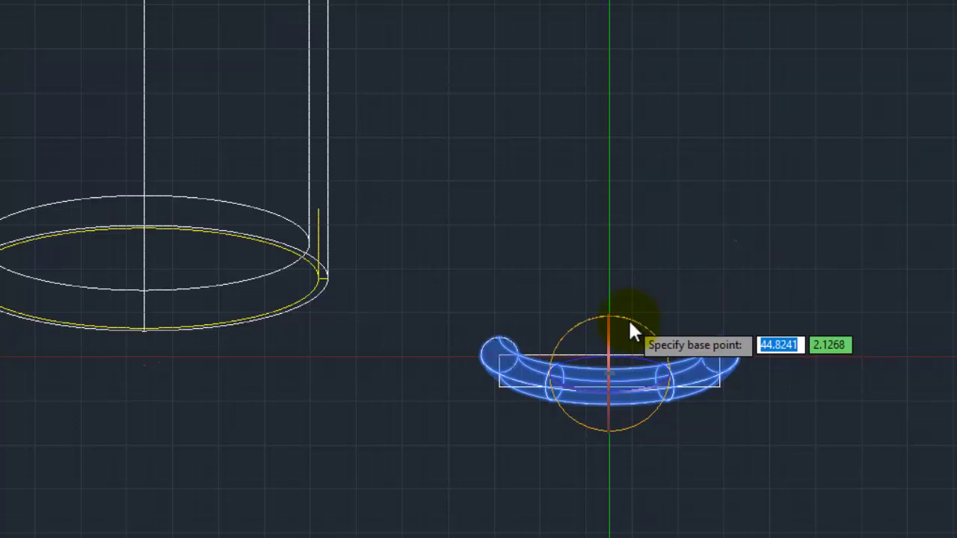
pyautogui.click(630, 331)
pyautogui.write('90')
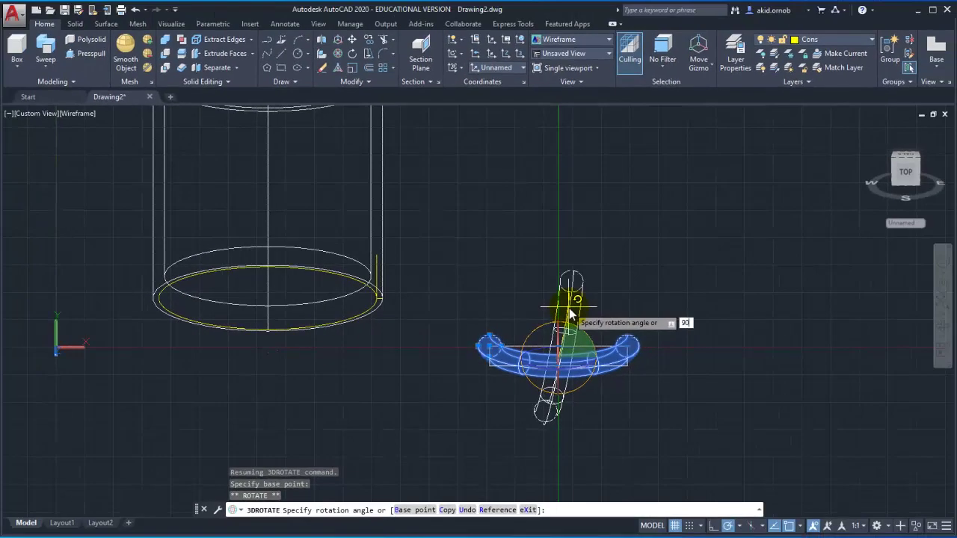
pyautogui.click(569, 308)
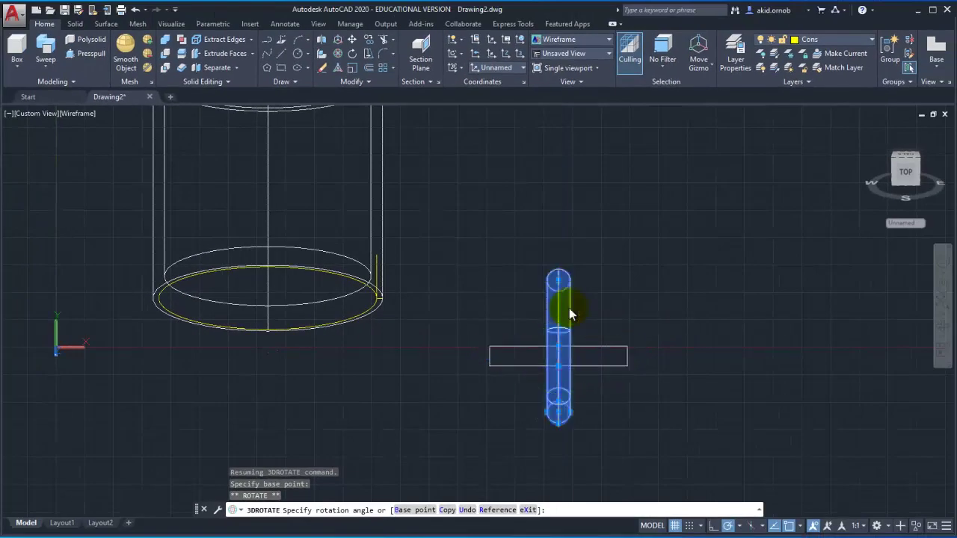
pyautogui.click(943, 327)
# Orbit to an angled perspective of the upright handle and launch 3DROTATE again
pyautogui.moveTo(854, 322)
pyautogui.mouseDown()
pyautogui.moveTo(872, 314)
pyautogui.moveTo(837, 303)
pyautogui.moveTo(803, 314)
pyautogui.moveTo(855, 321)
pyautogui.moveTo(605, 274)
pyautogui.moveTo(408, 273)
pyautogui.moveTo(444, 242)
pyautogui.moveTo(512, 272)
pyautogui.moveTo(525, 261)
pyautogui.moveTo(528, 226)
pyautogui.moveTo(558, 254)
pyautogui.moveTo(551, 237)
pyautogui.mouseUp()
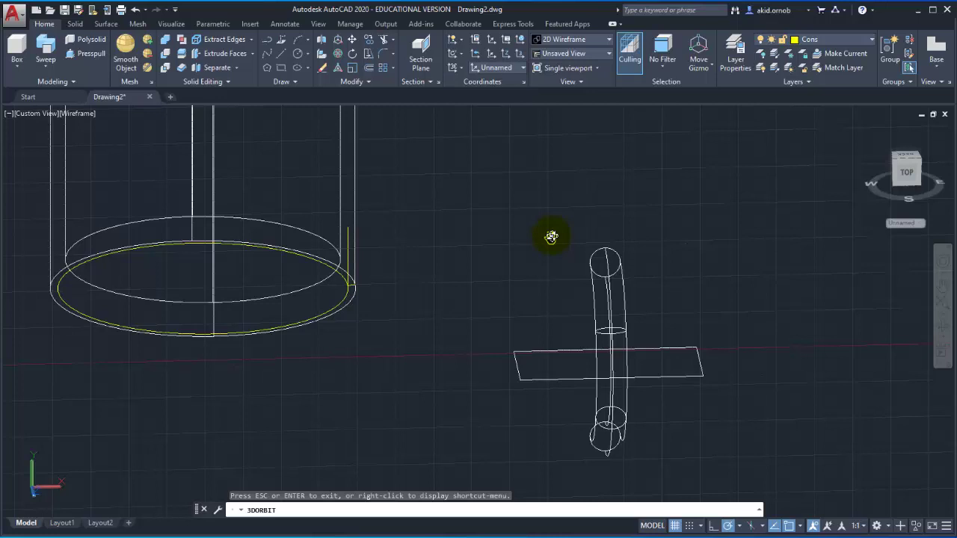
pyautogui.press('Escape')
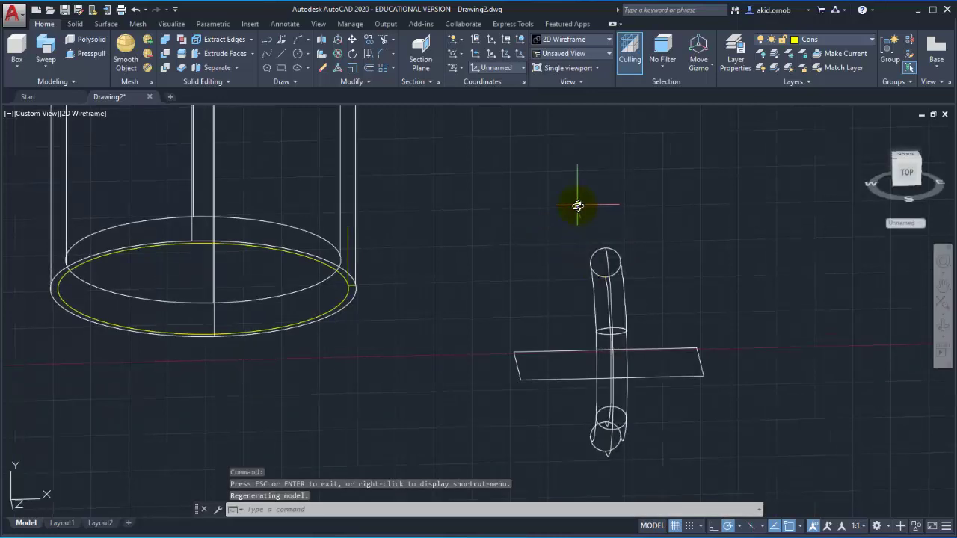
pyautogui.write('3dr')
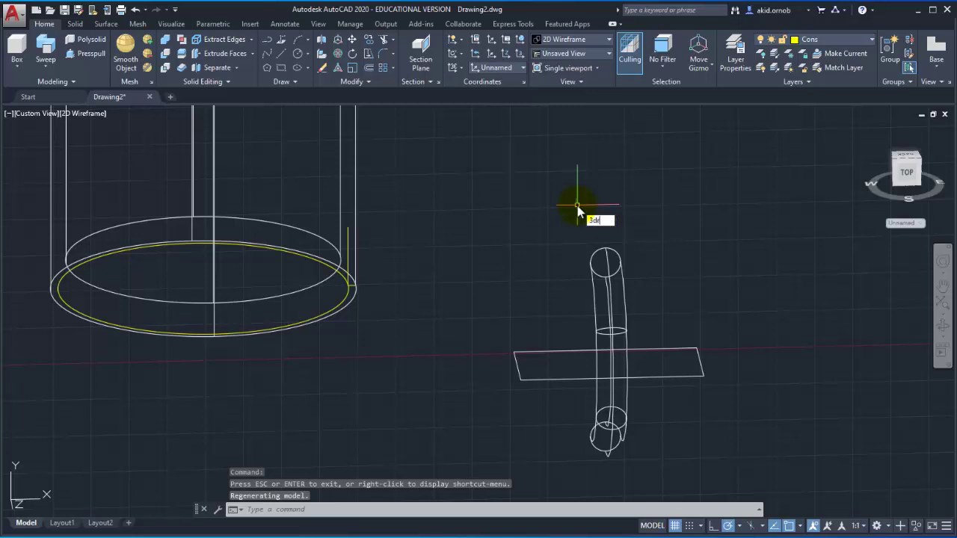
pyautogui.press('Return')
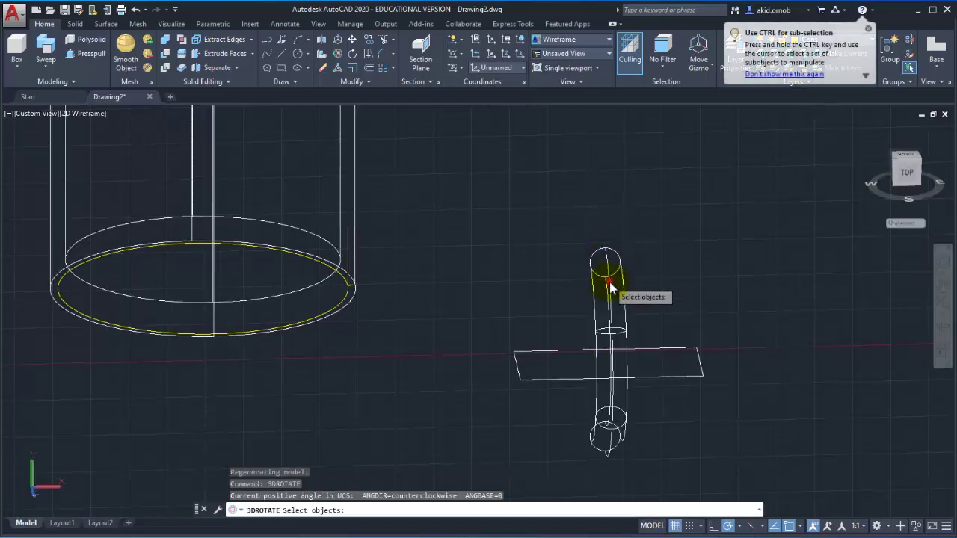
# Rotate the handle 90° about the vertical blue axis, then orbit to check it against the mug
pyautogui.click(608, 278)
pyautogui.press('Return')
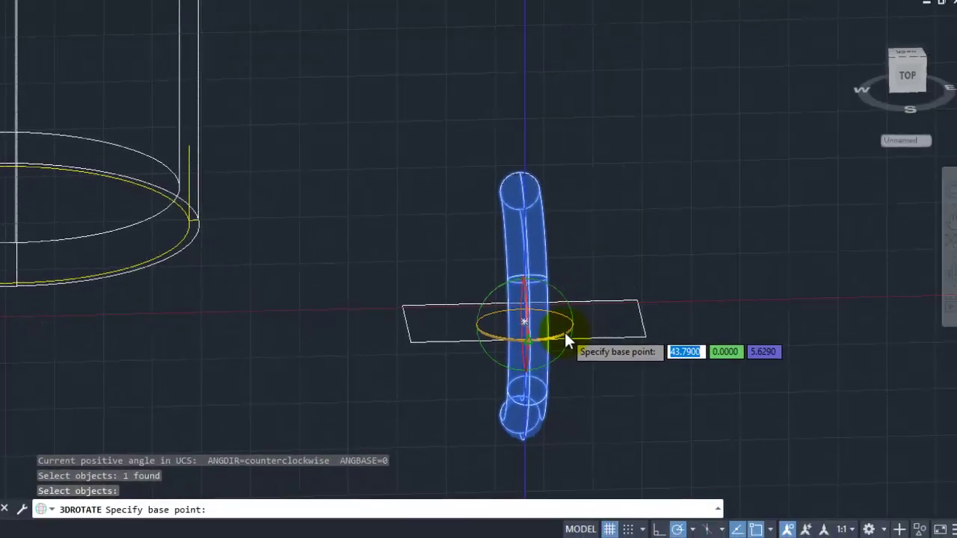
pyautogui.click(554, 329)
pyautogui.write('90')
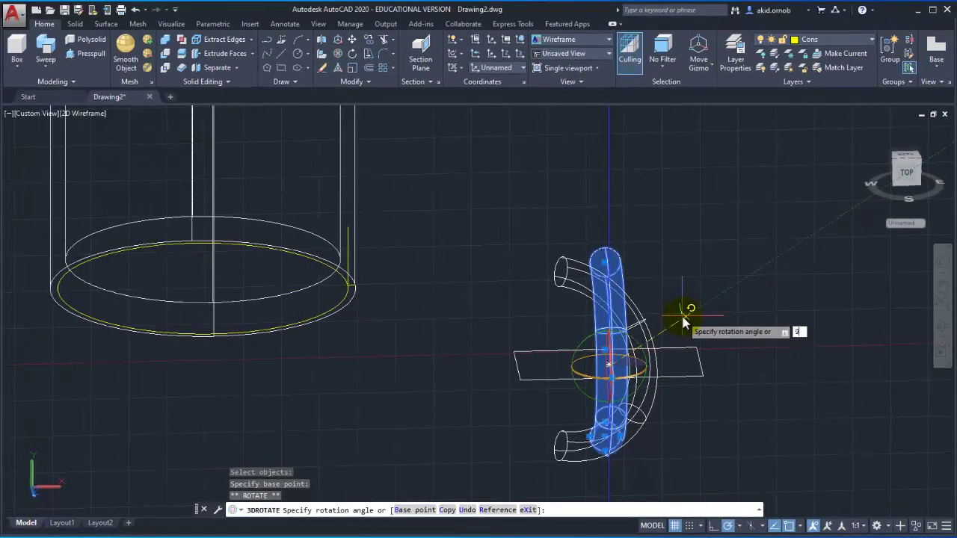
pyautogui.press('Return')
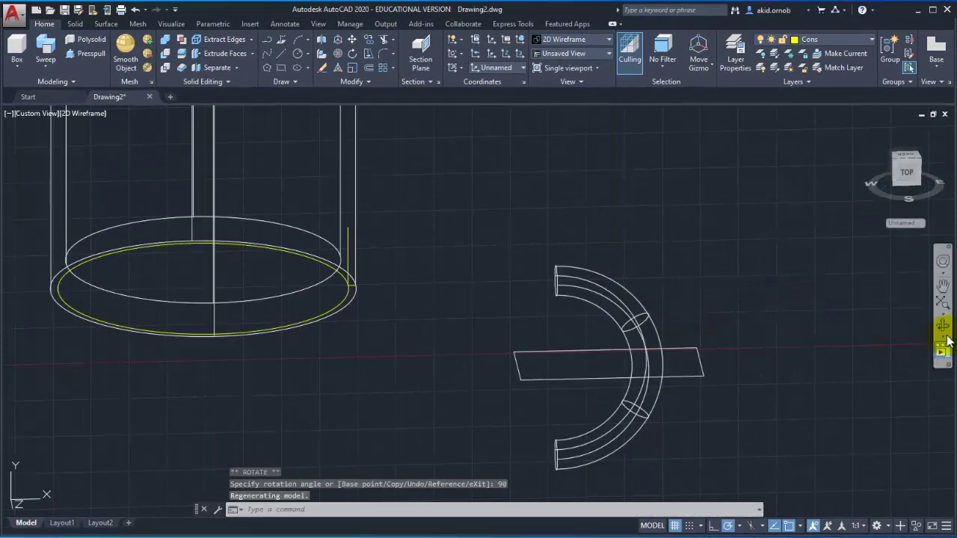
pyautogui.click(942, 327)
pyautogui.moveTo(785, 314)
pyautogui.mouseDown()
pyautogui.moveTo(781, 274)
pyautogui.moveTo(826, 326)
pyautogui.moveTo(740, 290)
pyautogui.mouseUp()
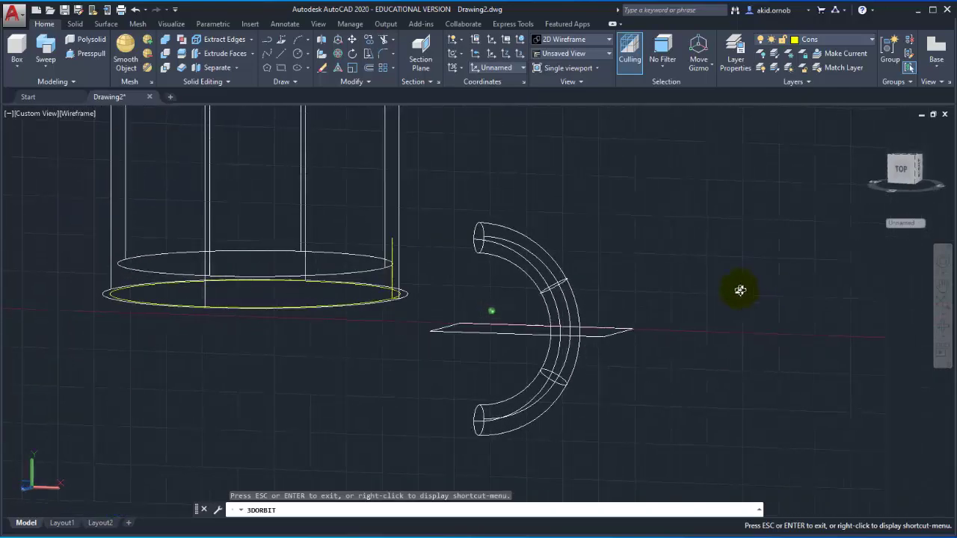
pyautogui.moveTo(435, 240)
pyautogui.mouseDown()
pyautogui.moveTo(416, 241)
pyautogui.moveTo(466, 265)
pyautogui.moveTo(490, 288)
pyautogui.moveTo(489, 312)
pyautogui.mouseUp()
# Start MOVE and select the handle
pyautogui.press('Escape')
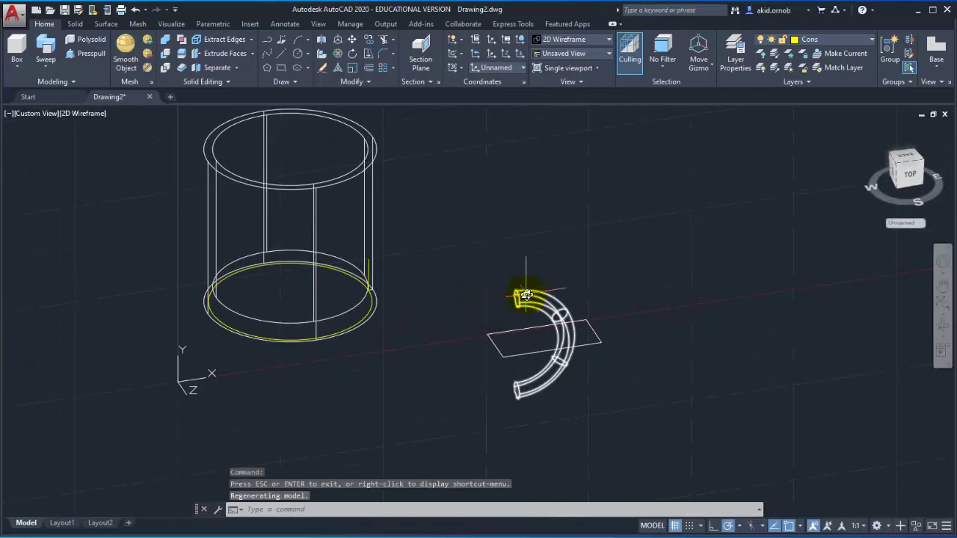
pyautogui.scroll(2, 523, 305)
pyautogui.write('M')
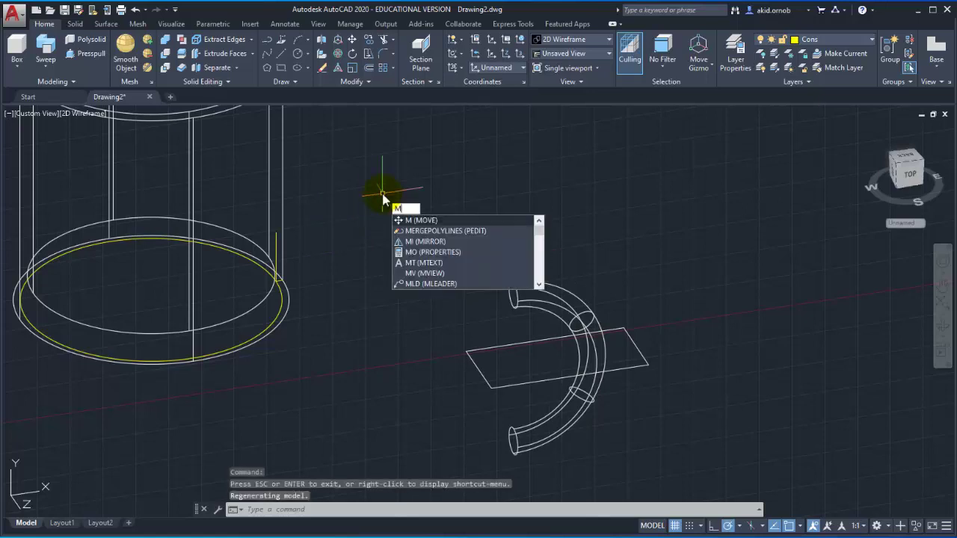
pyautogui.press('Return')
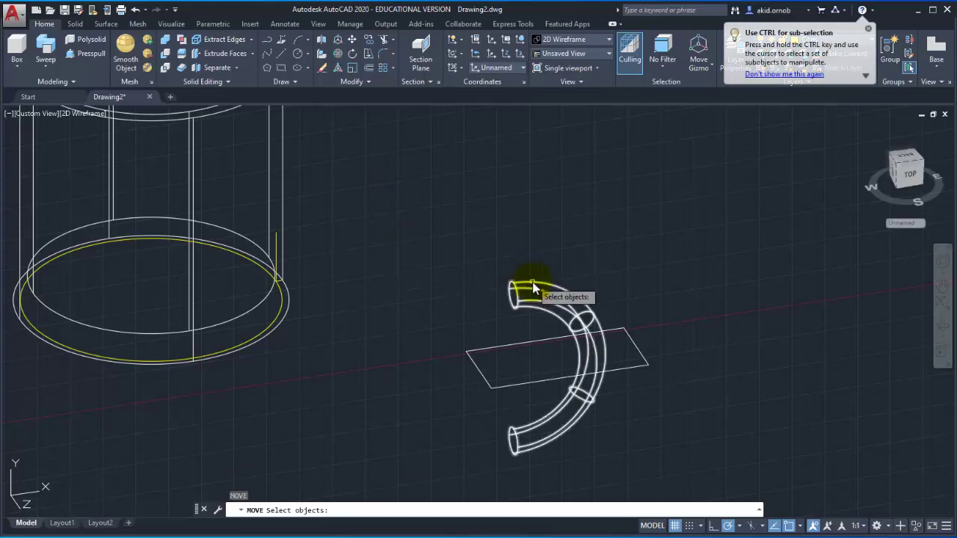
pyautogui.click(533, 287)
pyautogui.press('Return')
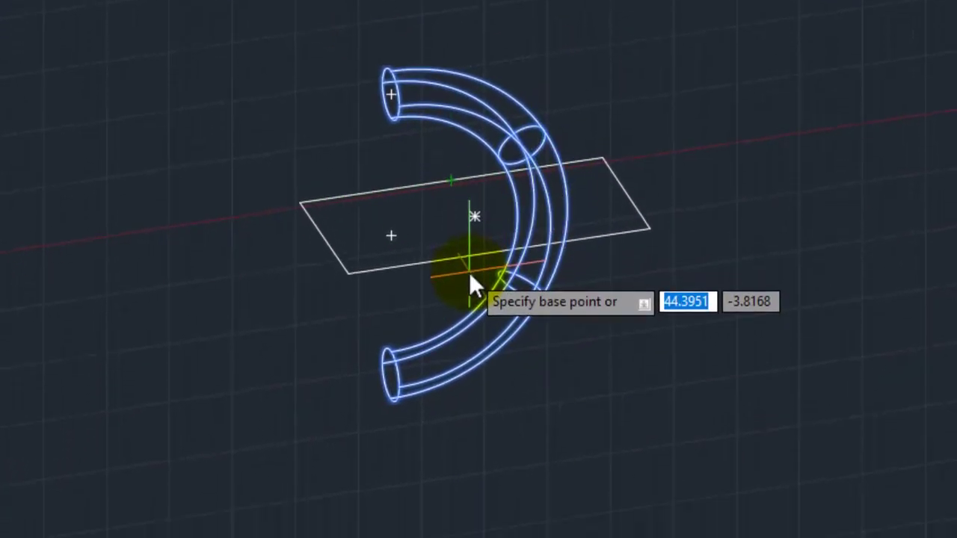
# Move the handle from its lower end onto the mug's side wall
pyautogui.scroll(4, 397, 269)
pyautogui.scroll(2, 402, 236)
pyautogui.scroll(2, 402, 236)
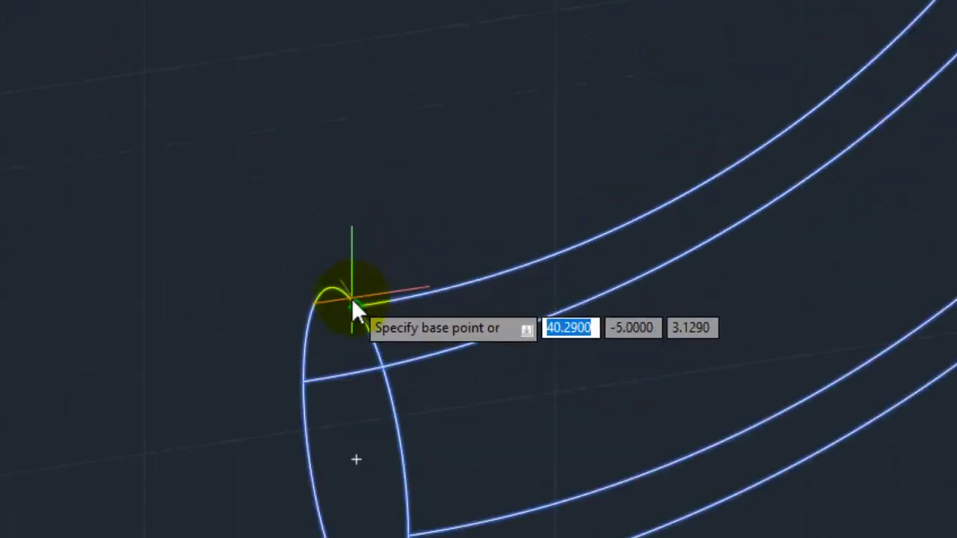
pyautogui.scroll(1, 373, 233)
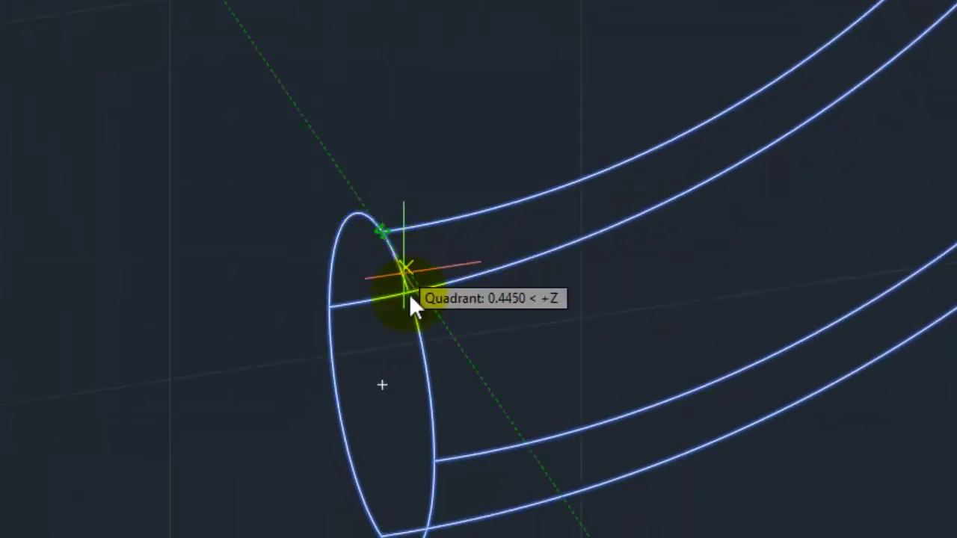
pyautogui.click(385, 386)
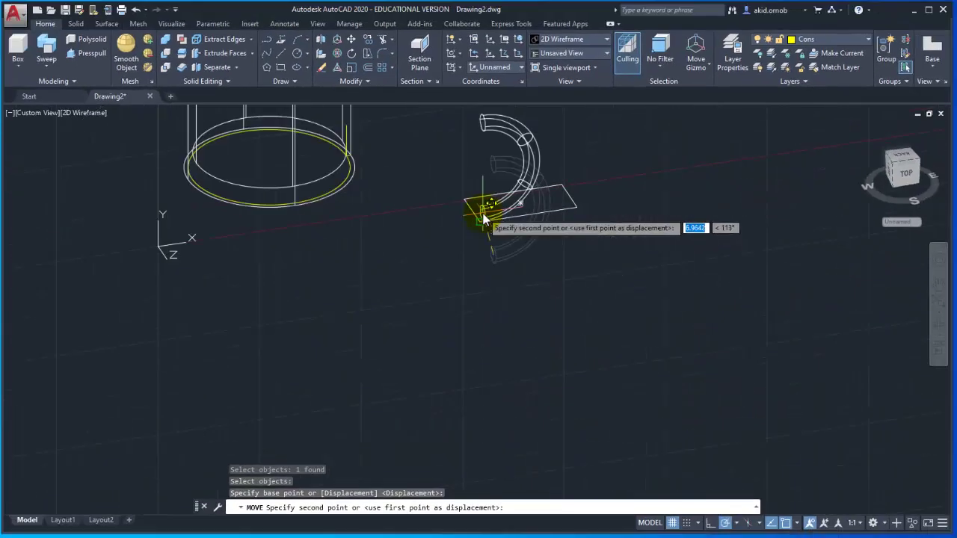
pyautogui.scroll(1, 293, 179)
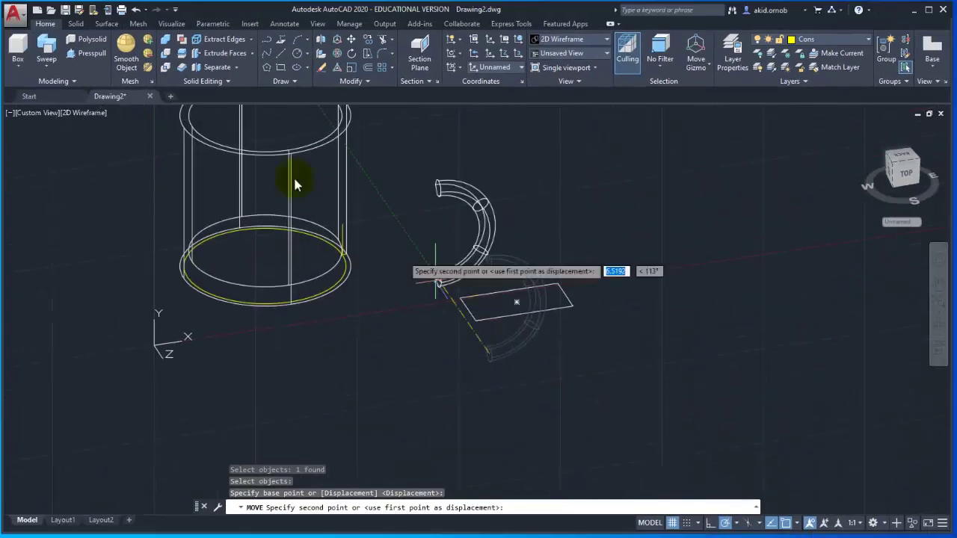
pyautogui.scroll(1, 374, 224)
pyautogui.scroll(2, 367, 260)
pyautogui.scroll(1, 357, 284)
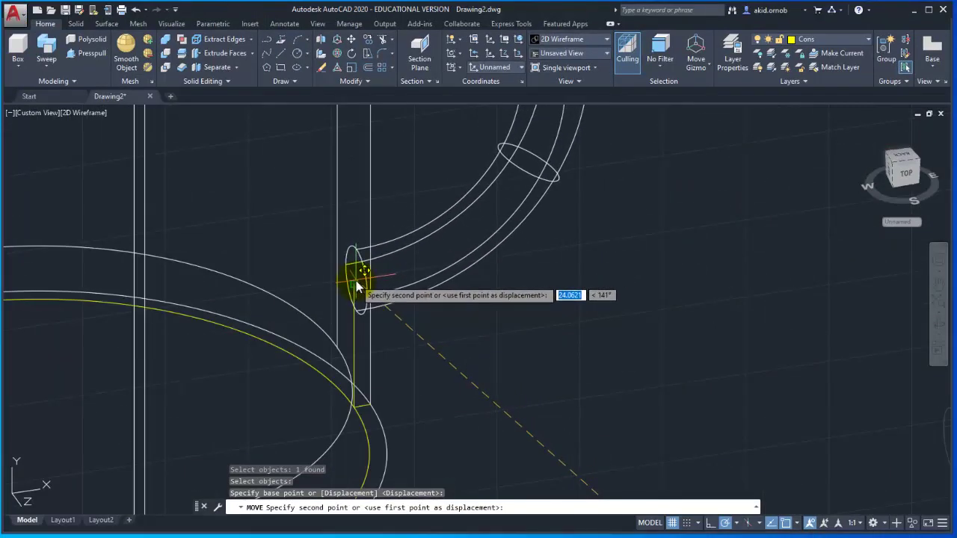
pyautogui.click(356, 284)
pyautogui.scroll(-3, 430, 297)
pyautogui.scroll(-1, 439, 296)
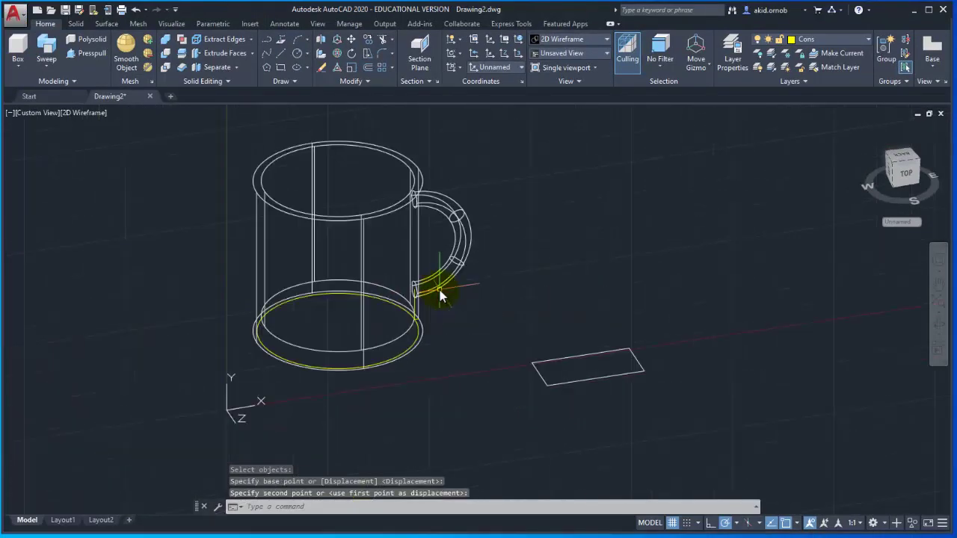
pyautogui.scroll(-1, 440, 299)
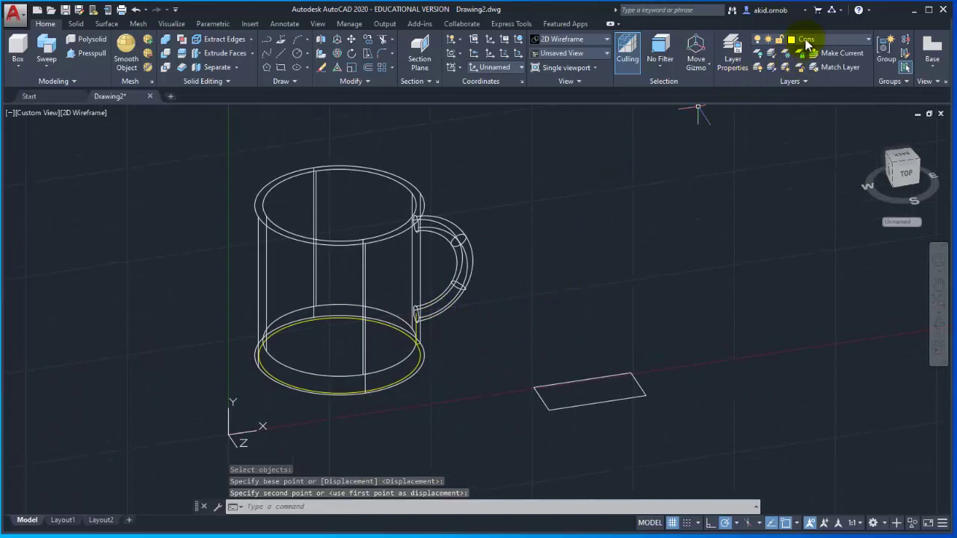
# Make layer 0 current and freeze the Cons layer to hide the yellow base circle
pyautogui.click(811, 39)
pyautogui.click(819, 46)
pyautogui.click(820, 41)
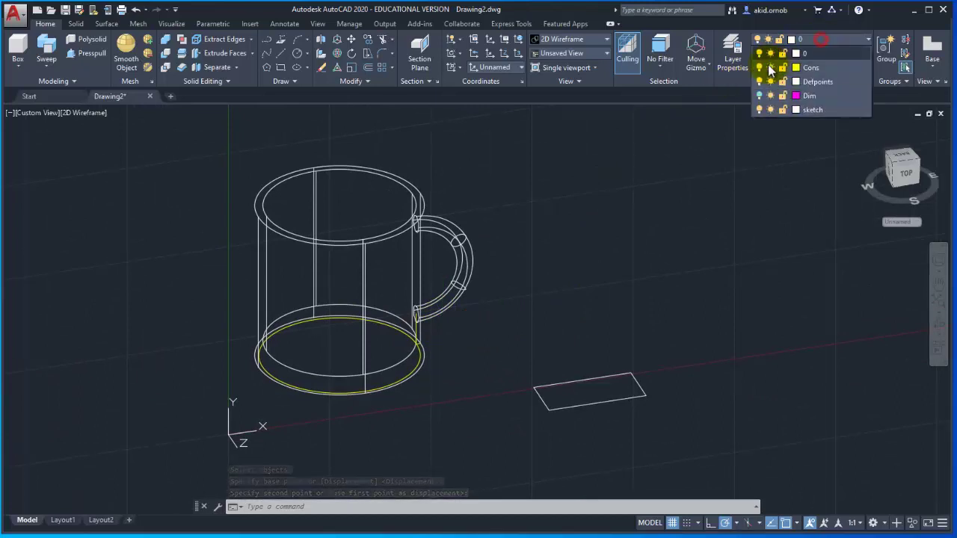
pyautogui.click(769, 68)
pyautogui.click(689, 192)
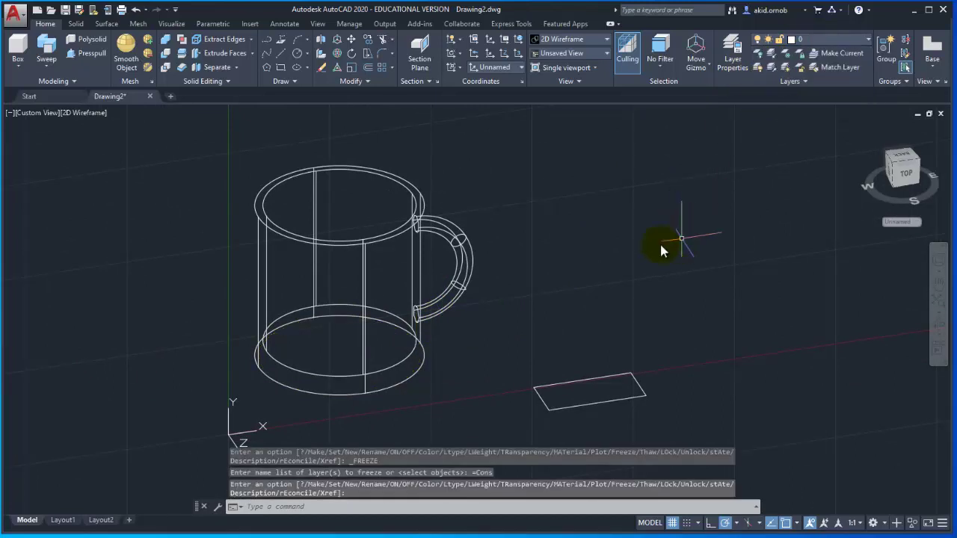
pyautogui.press('Escape')
# Switch to the Realistic visual style and orbit to view the mug's right side
pyautogui.click(80, 113)
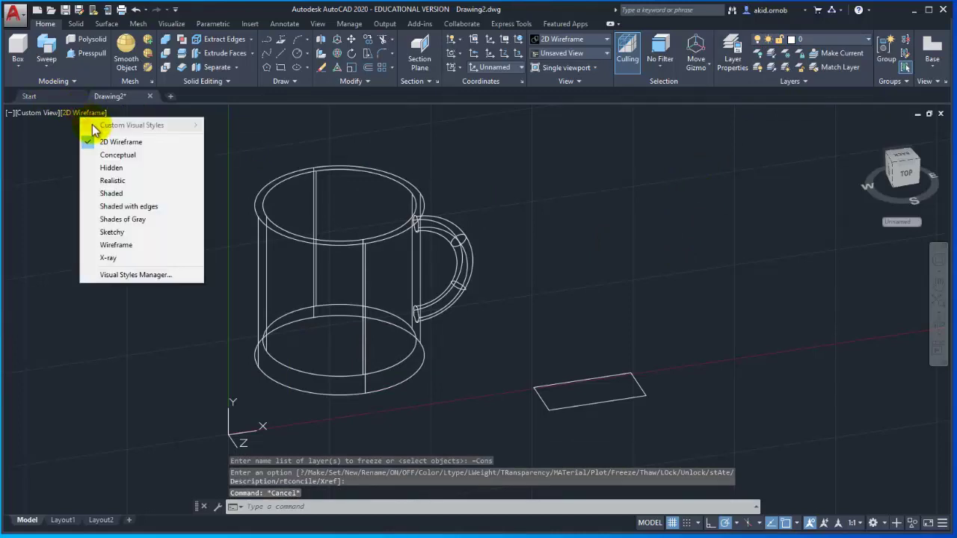
pyautogui.click(121, 180)
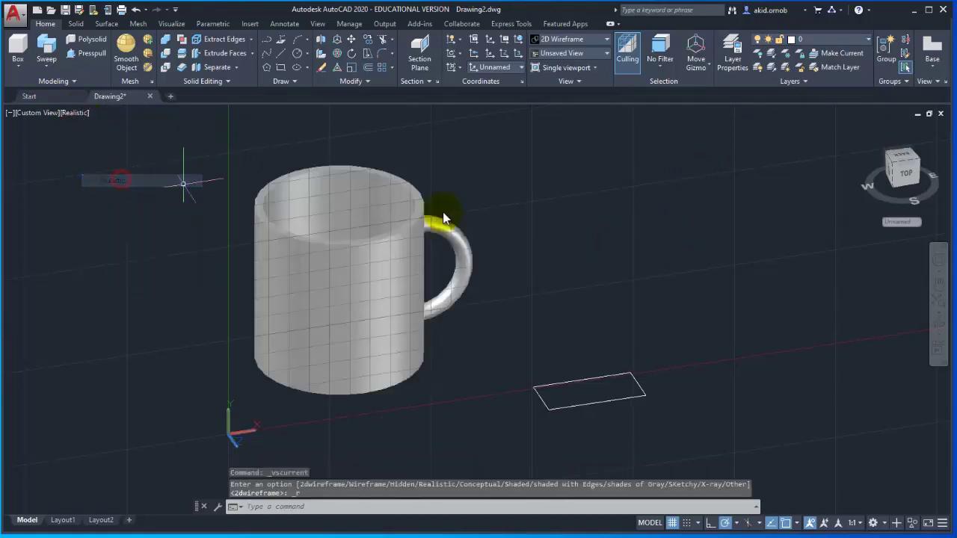
pyautogui.click(939, 327)
pyautogui.moveTo(669, 263)
pyautogui.mouseDown()
pyautogui.moveTo(573, 303)
pyautogui.moveTo(551, 384)
pyautogui.moveTo(563, 267)
pyautogui.moveTo(451, 284)
pyautogui.moveTo(432, 242)
pyautogui.moveTo(461, 259)
pyautogui.moveTo(431, 336)
pyautogui.moveTo(416, 318)
pyautogui.moveTo(434, 316)
pyautogui.moveTo(425, 335)
pyautogui.moveTo(384, 256)
pyautogui.mouseUp()
pyautogui.moveTo(357, 224)
pyautogui.mouseDown()
pyautogui.moveTo(301, 199)
pyautogui.moveTo(426, 256)
pyautogui.moveTo(425, 279)
pyautogui.mouseUp()
pyautogui.moveTo(425, 280); pyautogui.dragTo(429, 250, button='middle')
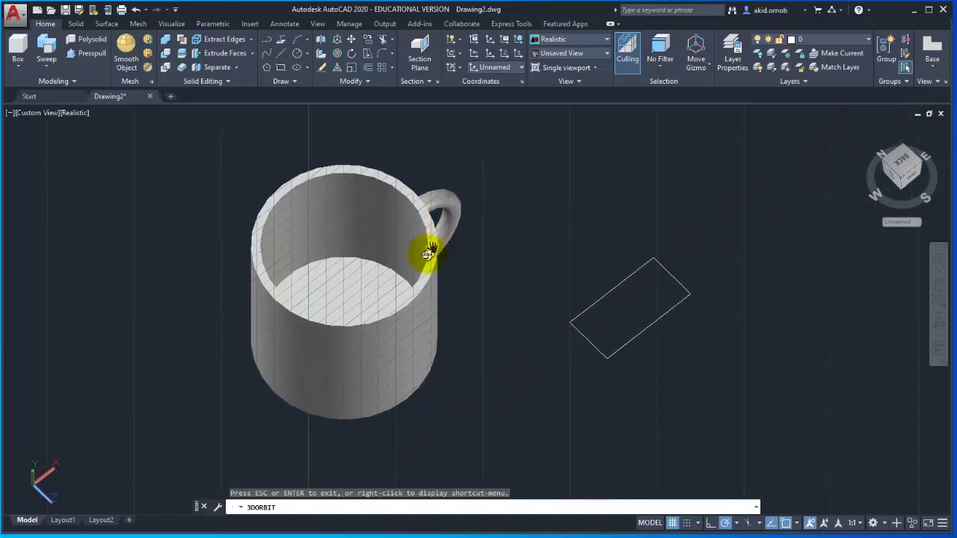
pyautogui.press('Escape')
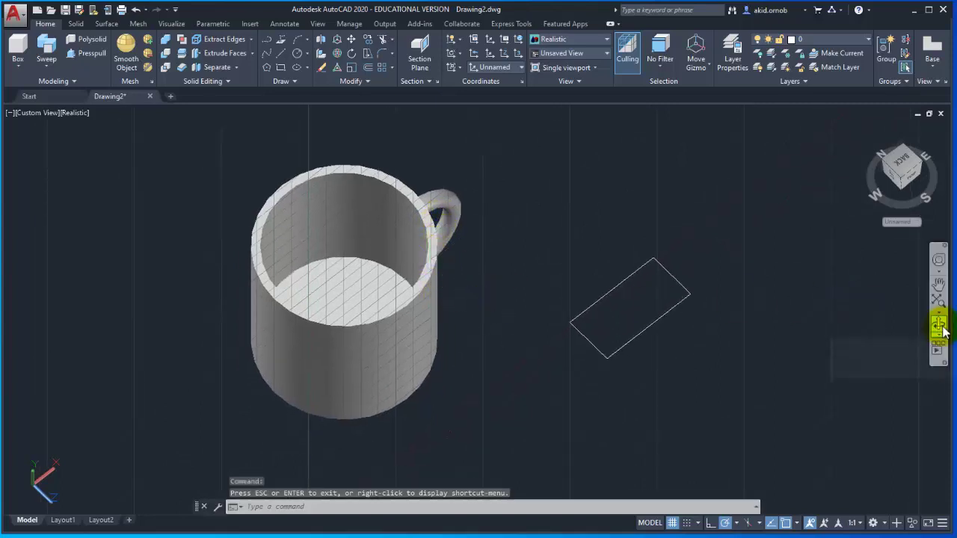
pyautogui.click(942, 328)
pyautogui.moveTo(758, 342)
pyautogui.mouseDown()
pyautogui.moveTo(748, 317)
pyautogui.moveTo(708, 324)
pyautogui.mouseUp()
pyautogui.press('Escape')
pyautogui.scroll(-2, 479, 284)
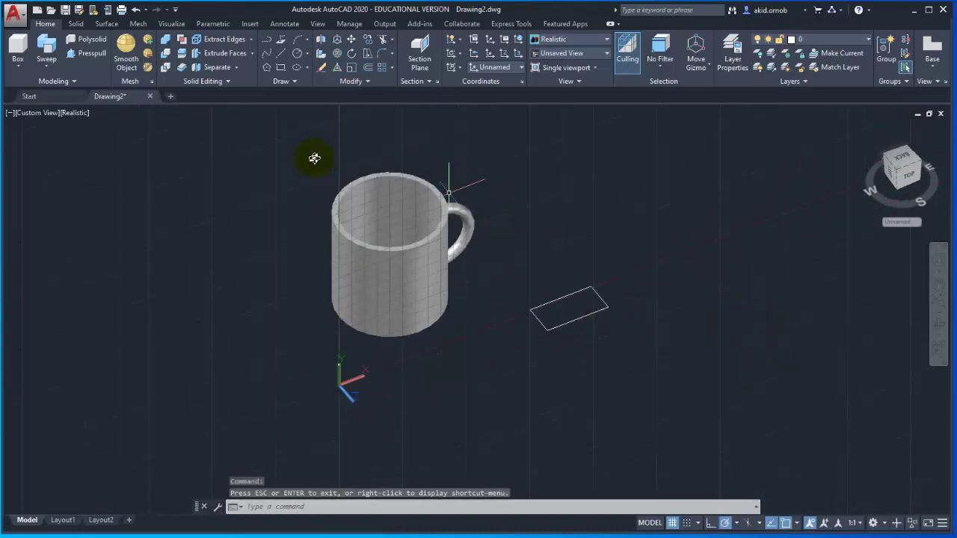
pyautogui.click(420, 248)
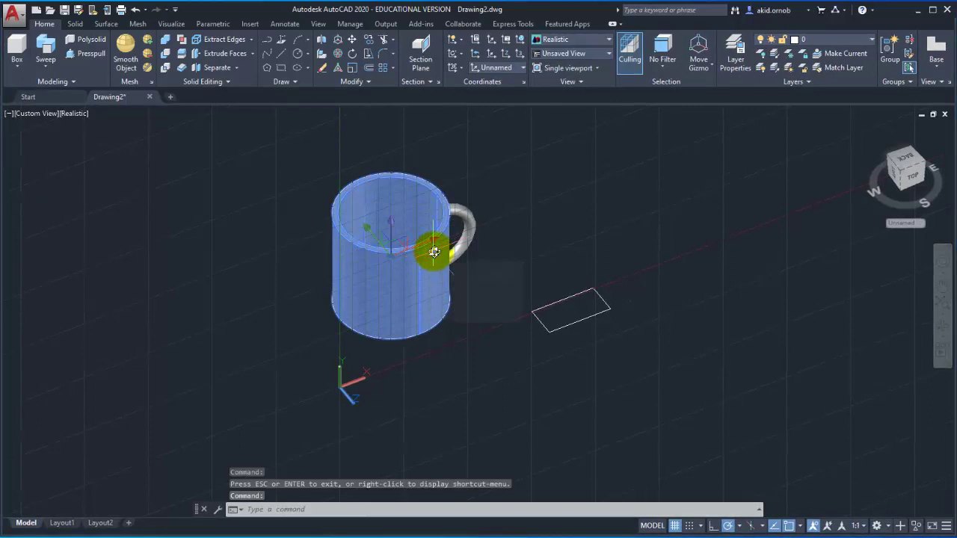
pyautogui.press('Escape')
pyautogui.scroll(3, 459, 217)
pyautogui.click(459, 215)
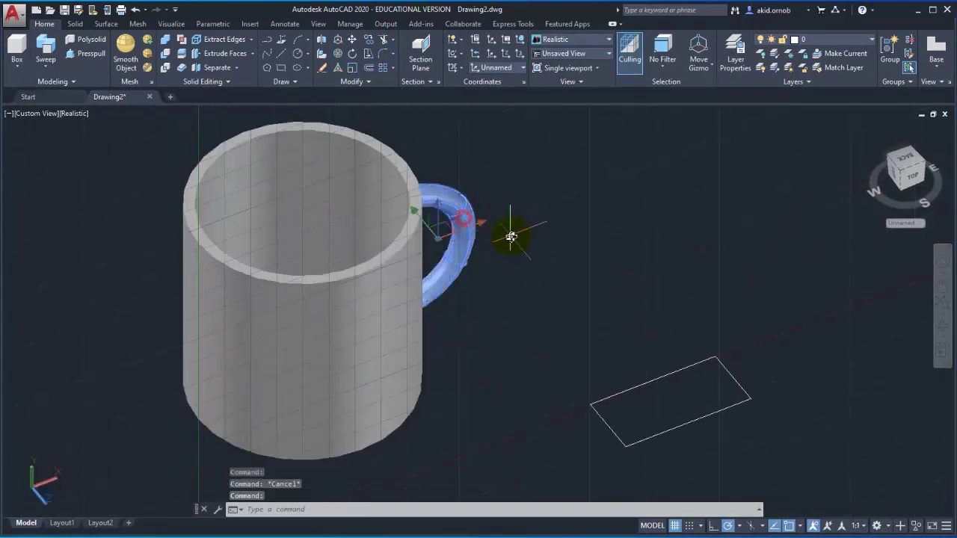
pyautogui.press('Escape')
pyautogui.scroll(-3, 510, 236)
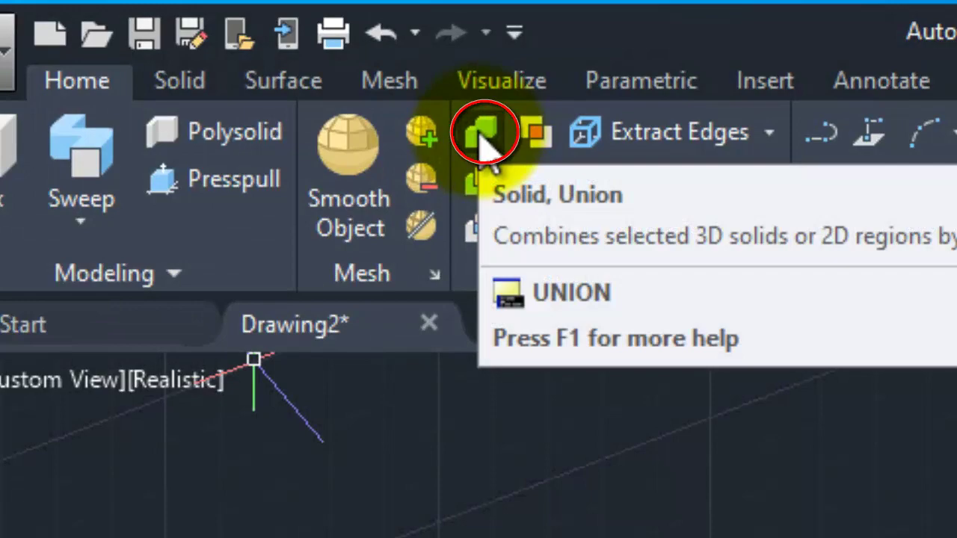
# Union the five window-selected mug parts, including the handle, into one solid
pyautogui.click(480, 137)
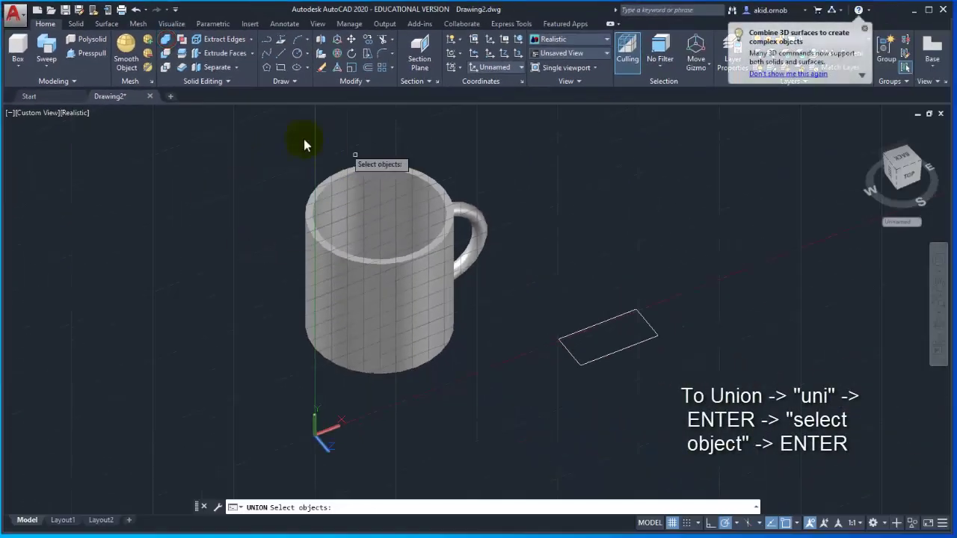
pyautogui.click(241, 143)
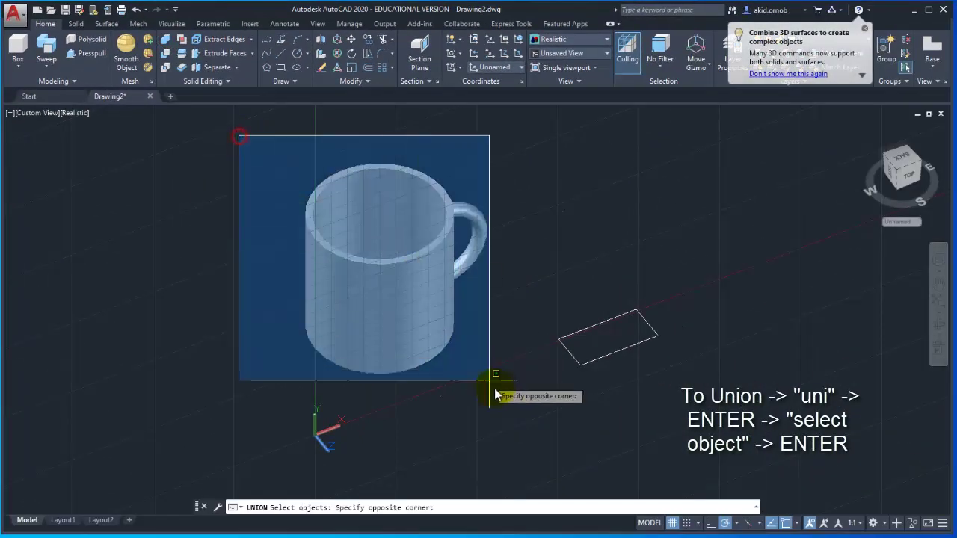
pyautogui.click(517, 416)
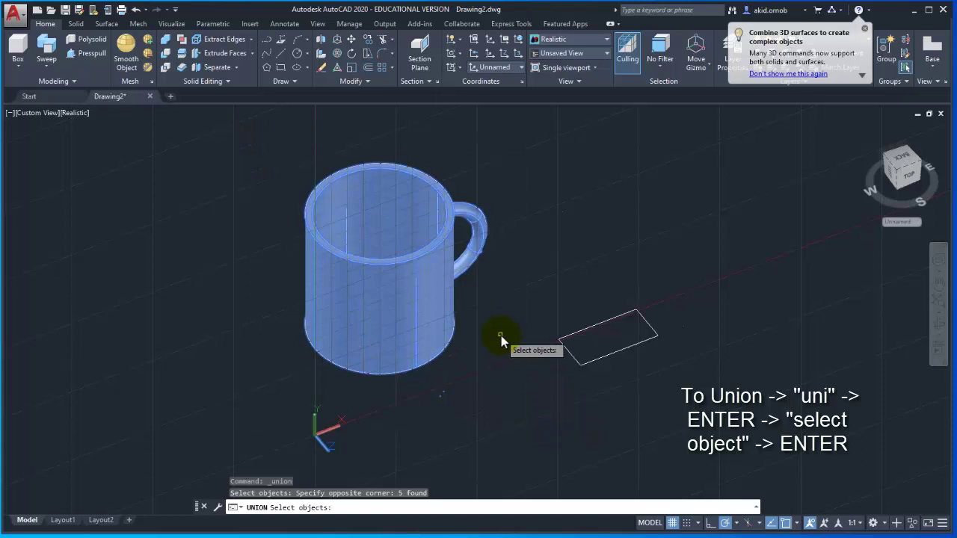
pyautogui.press('Return')
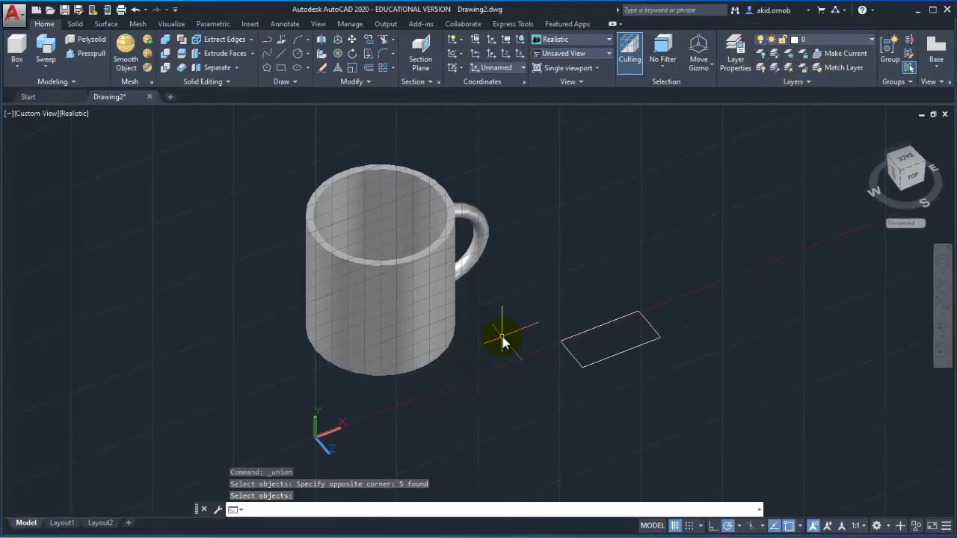
pyautogui.click(426, 304)
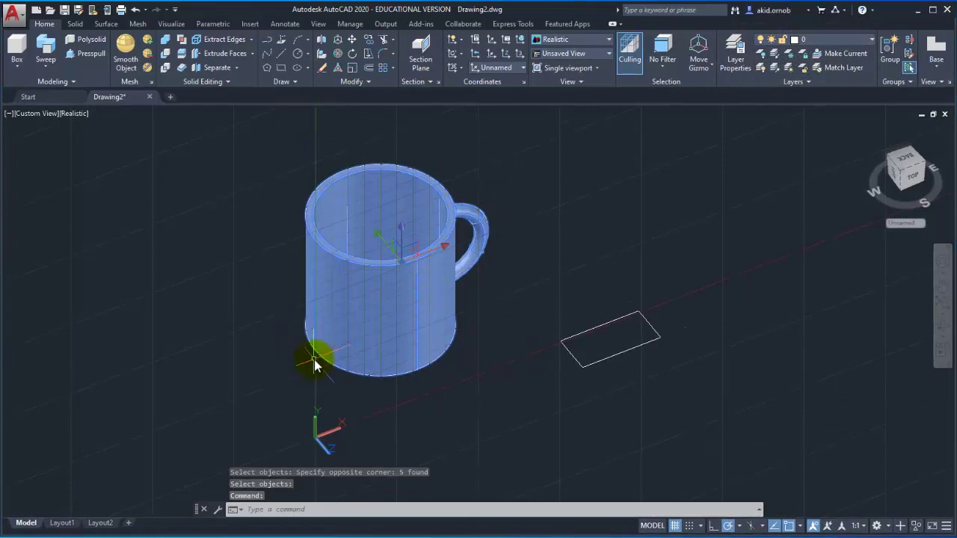
pyautogui.press('Escape')
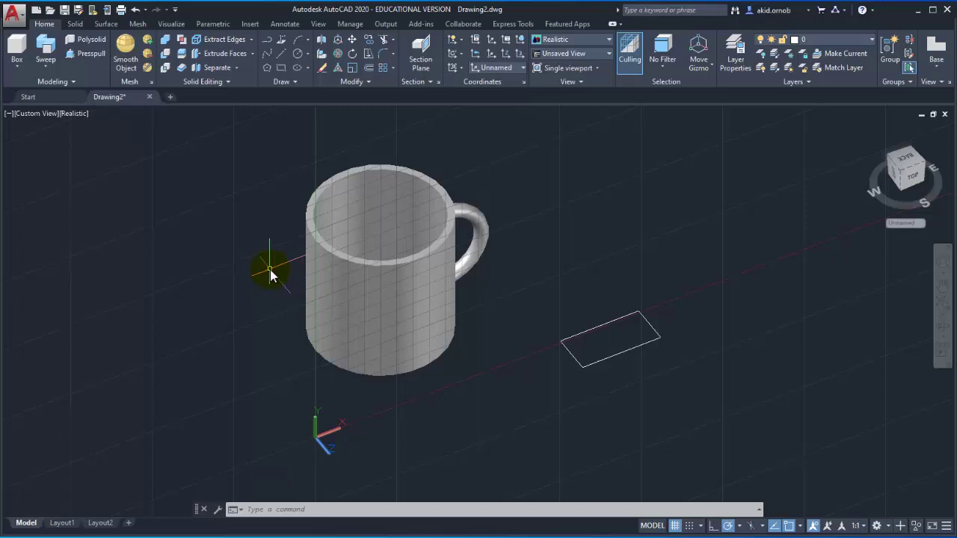
pyautogui.scroll(2, 467, 262)
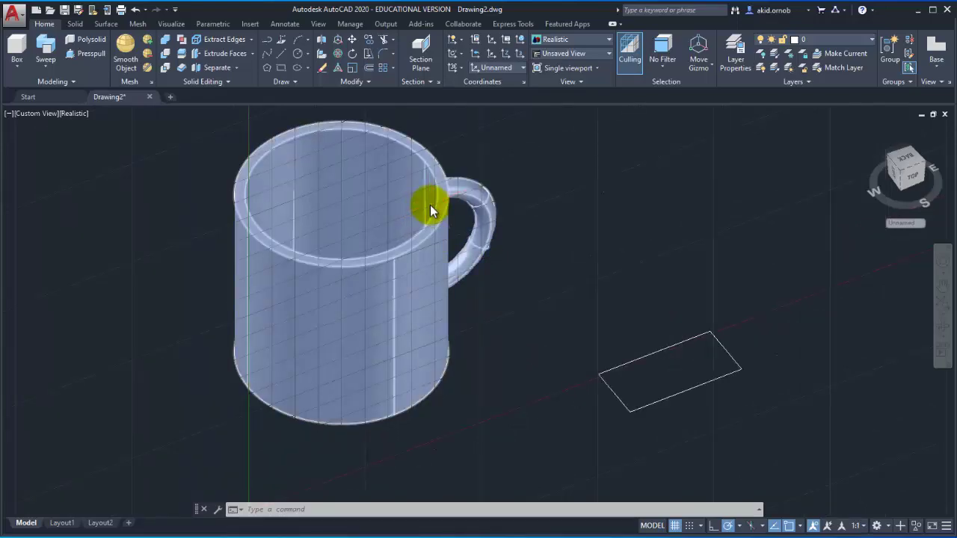
pyautogui.scroll(1, 430, 205)
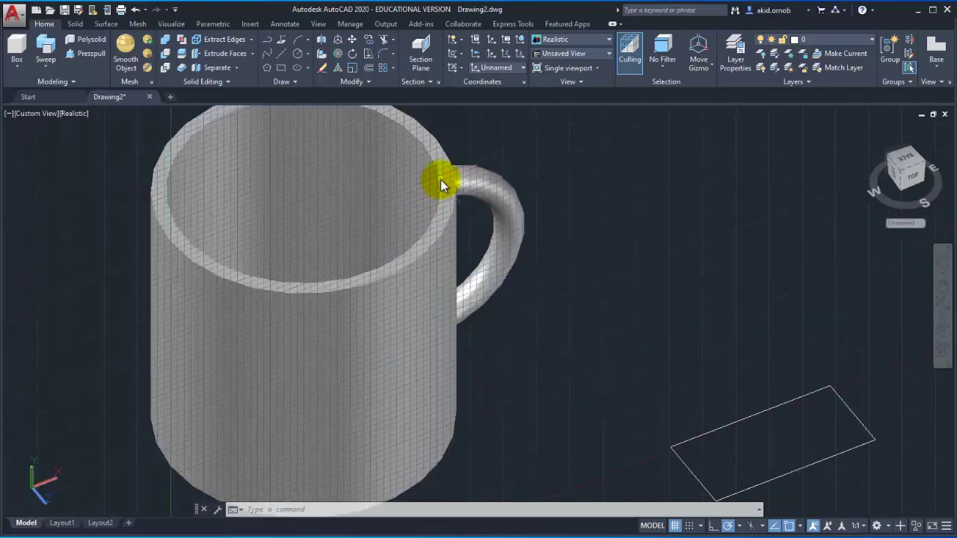
pyautogui.click(941, 325)
pyautogui.moveTo(636, 312)
pyautogui.mouseDown()
pyautogui.moveTo(690, 343)
pyautogui.moveTo(665, 359)
pyautogui.moveTo(590, 336)
pyautogui.moveTo(598, 314)
pyautogui.mouseUp()
pyautogui.press('Escape')
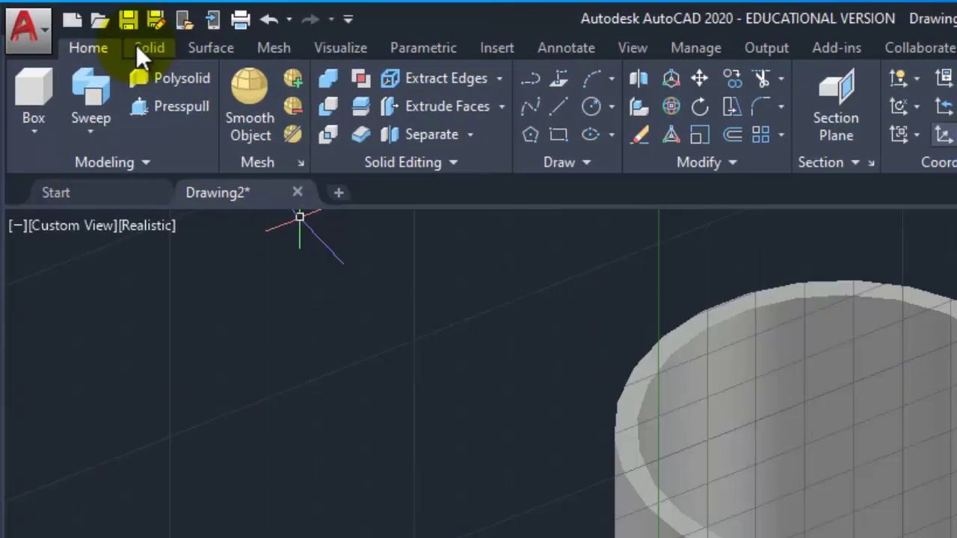
# Start Fillet Edge from the Solid tab and choose the Radius option, entering 0.5
pyautogui.click(138, 48)
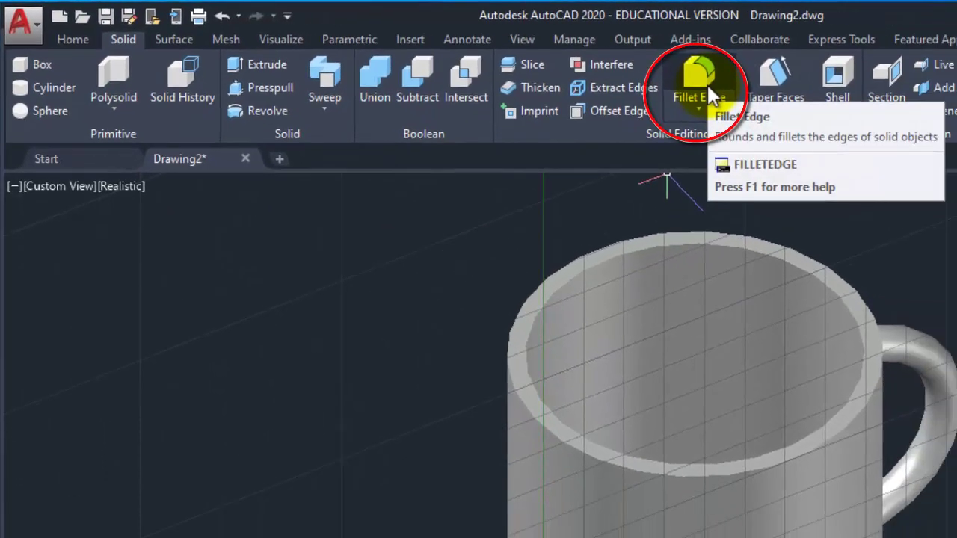
pyautogui.click(706, 86)
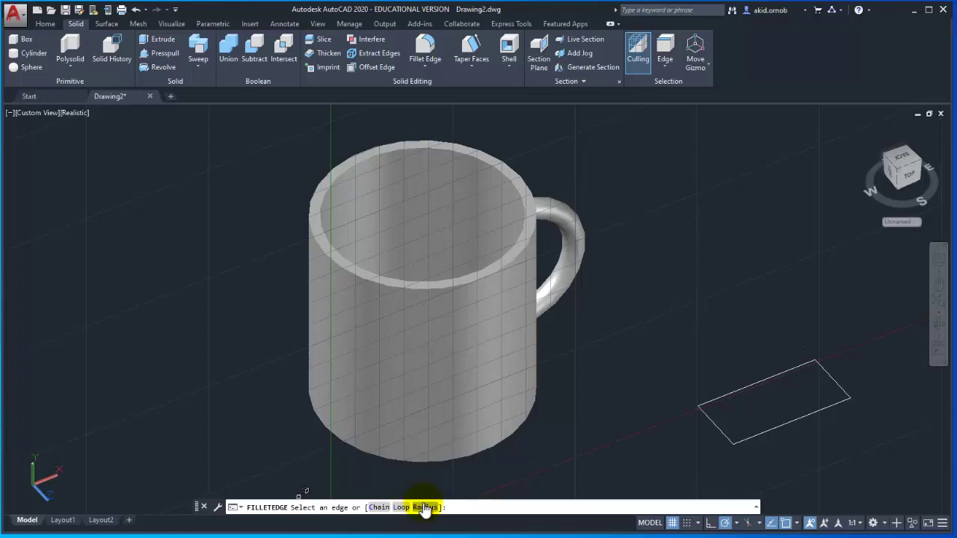
pyautogui.click(424, 507)
pyautogui.write('0.5')
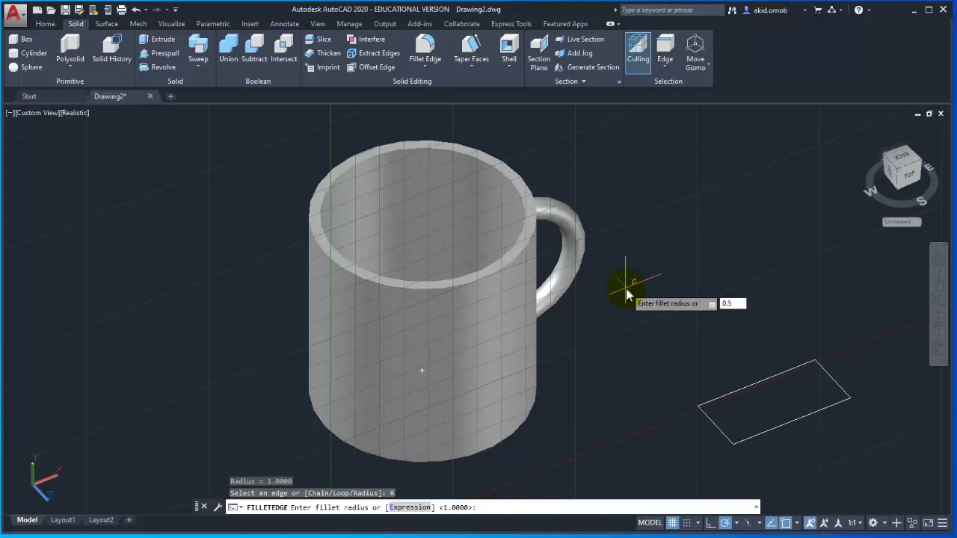
# Confirm the 0.5 radius and pick the mug's two rim edges
pyautogui.press('Return')
pyautogui.scroll(2, 515, 191)
pyautogui.scroll(1, 493, 193)
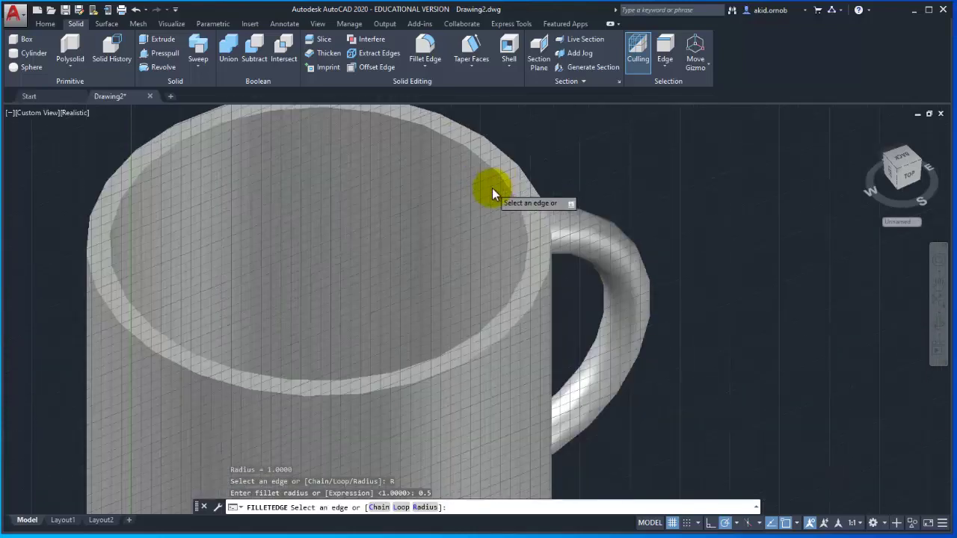
pyautogui.scroll(1, 493, 193)
pyautogui.click(502, 168)
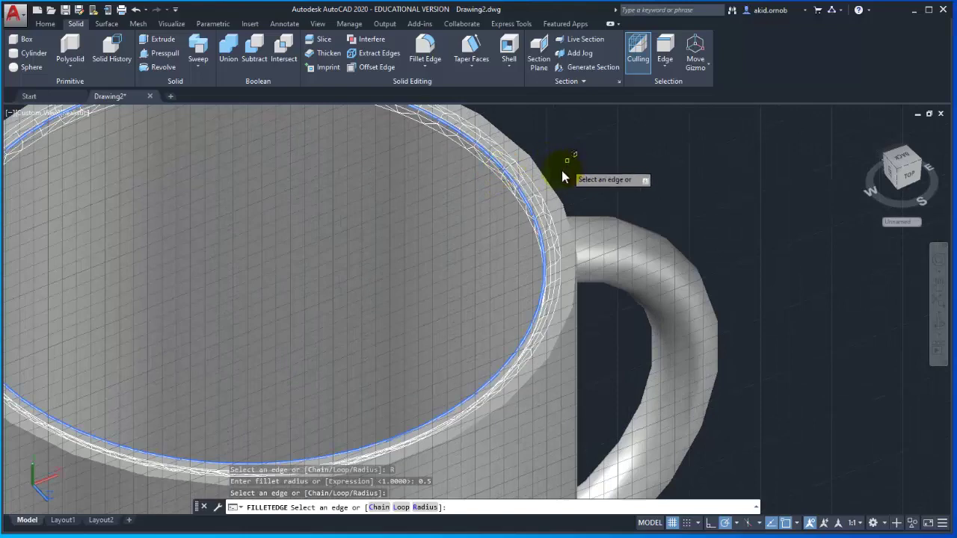
pyautogui.scroll(-1, 557, 182)
pyautogui.click(548, 187)
pyautogui.scroll(-1, 577, 182)
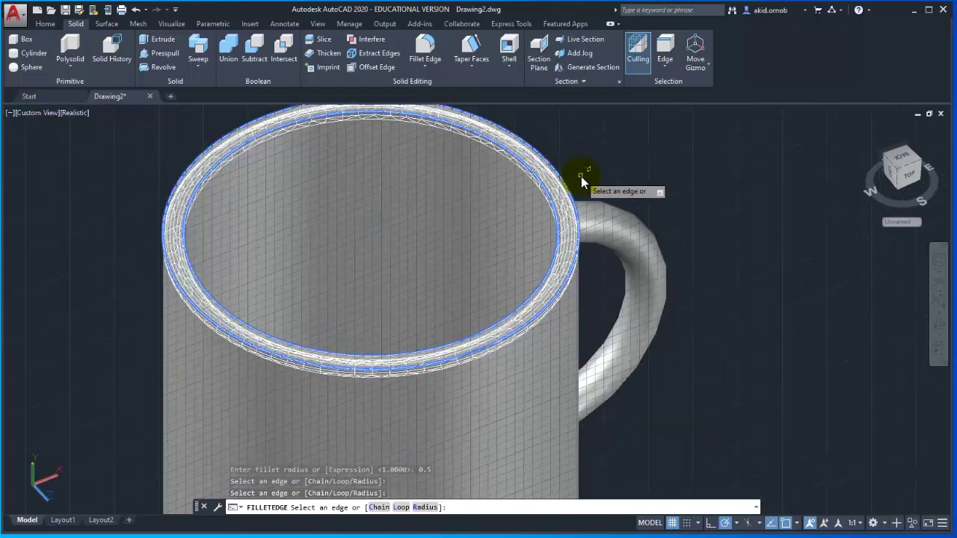
pyautogui.scroll(-1, 581, 182)
# Pick the upper and lower handle-joint edges and apply the fillet to all four edges
pyautogui.moveTo(598, 209); pyautogui.dragTo(523, 160, button='middle')
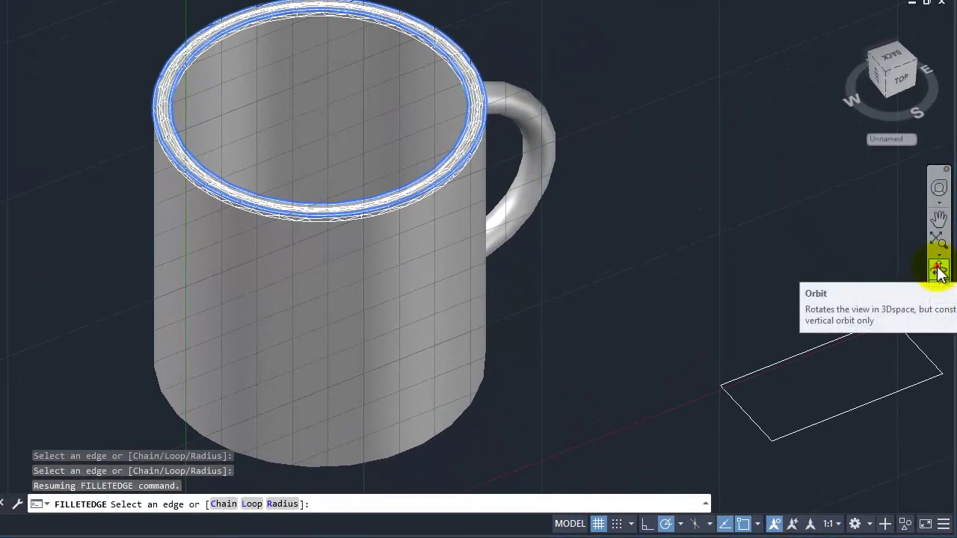
pyautogui.click(938, 267)
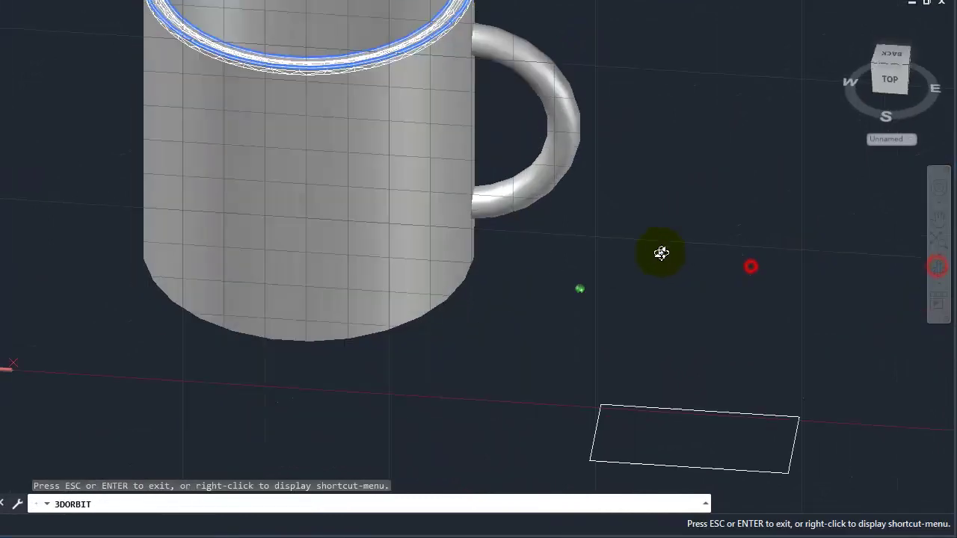
pyautogui.moveTo(583, 205); pyautogui.dragTo(536, 264)
pyautogui.press('Escape')
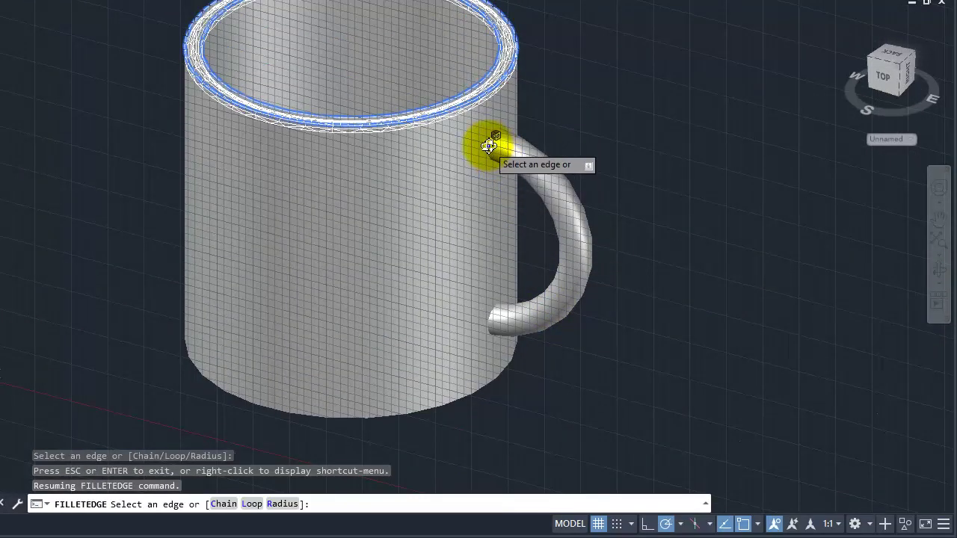
pyautogui.click(488, 146)
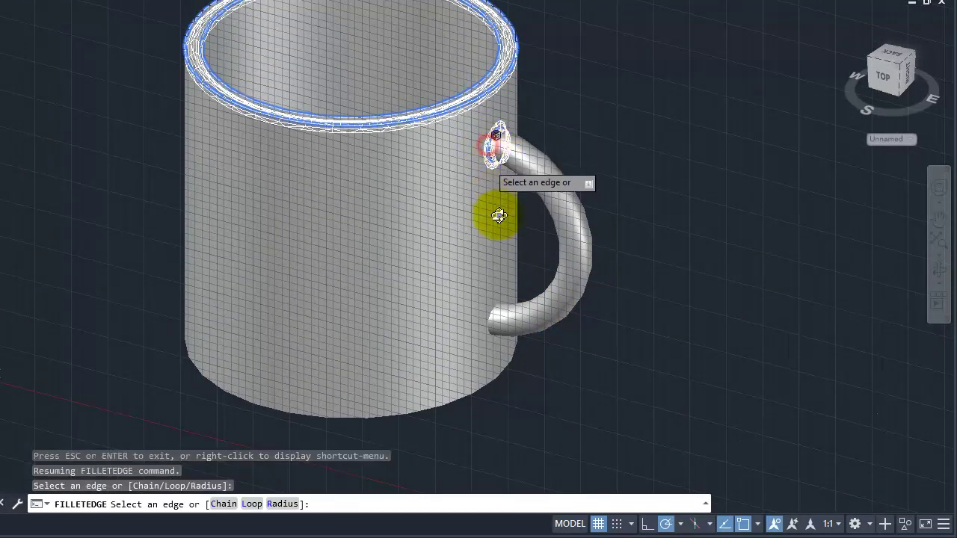
pyautogui.click(496, 321)
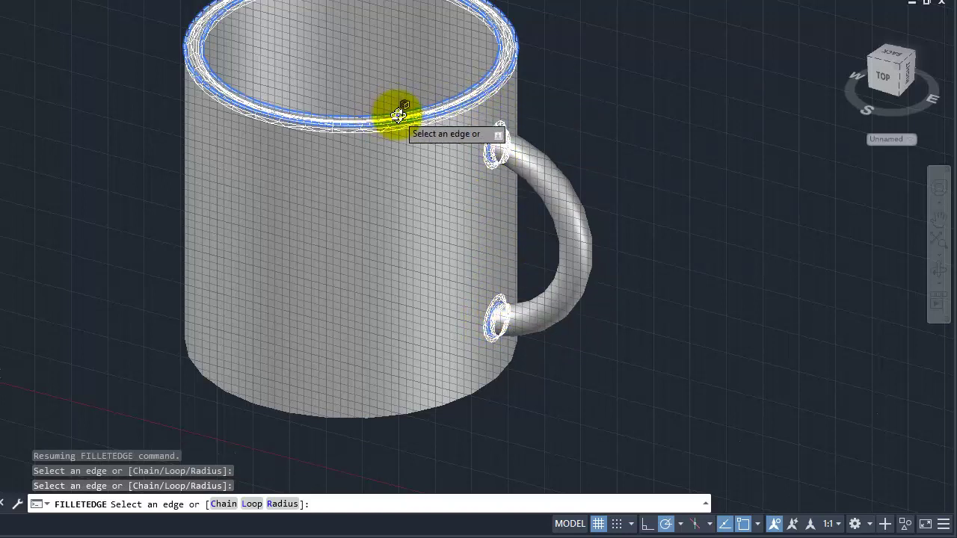
pyautogui.keyDown('shift'); pyautogui.moveTo(397, 112); pyautogui.dragTo(352, 161, button='middle'); pyautogui.keyUp('shift')
pyautogui.click(353, 161)
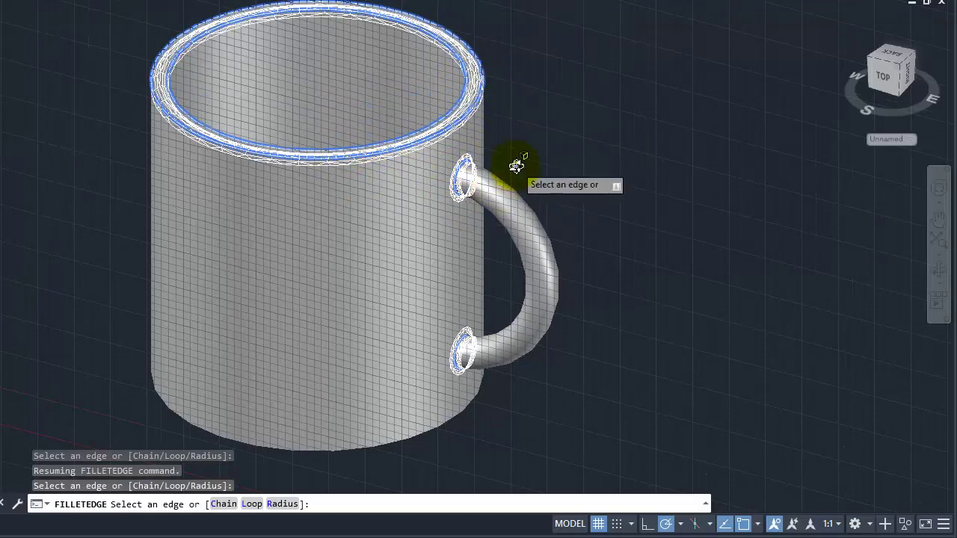
pyautogui.click(939, 271)
pyautogui.moveTo(807, 280)
pyautogui.mouseDown()
pyautogui.moveTo(613, 264)
pyautogui.moveTo(696, 359)
pyautogui.moveTo(725, 335)
pyautogui.moveTo(608, 325)
pyautogui.moveTo(503, 272)
pyautogui.mouseUp()
pyautogui.moveTo(555, 314)
pyautogui.mouseDown()
pyautogui.moveTo(508, 337)
pyautogui.moveTo(581, 324)
pyautogui.moveTo(605, 302)
pyautogui.moveTo(623, 317)
pyautogui.moveTo(565, 333)
pyautogui.moveTo(588, 313)
pyautogui.moveTo(556, 267)
pyautogui.moveTo(613, 284)
pyautogui.moveTo(643, 268)
pyautogui.mouseUp()
pyautogui.press('Escape')
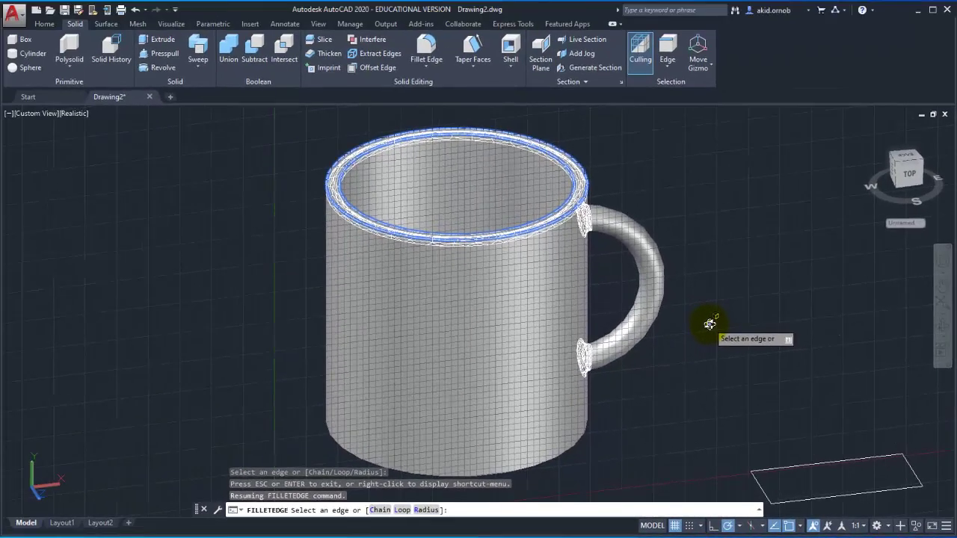
pyautogui.press('Return')
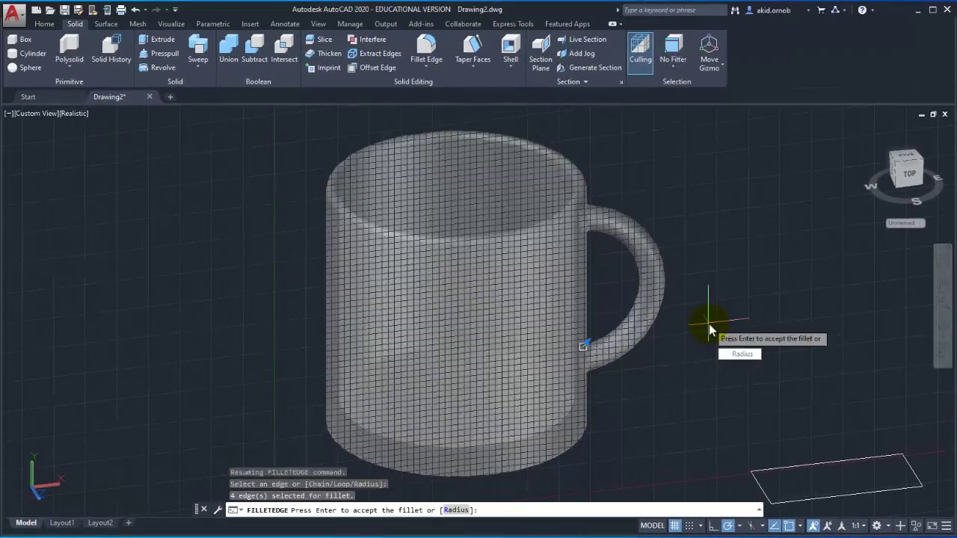
pyautogui.press('Return')
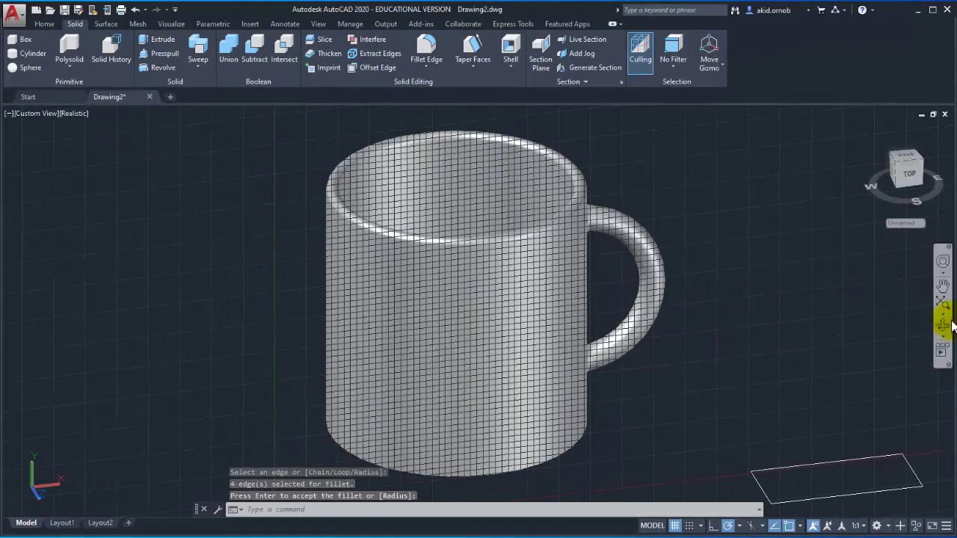
# Orbit around the filleted mug to see the handle in profile and look down inside the rim
pyautogui.click(942, 323)
pyautogui.moveTo(683, 286)
pyautogui.mouseDown()
pyautogui.moveTo(606, 254)
pyautogui.moveTo(604, 224)
pyautogui.moveTo(572, 252)
pyautogui.moveTo(675, 203)
pyautogui.moveTo(658, 207)
pyautogui.mouseUp()
pyautogui.scroll(3, 609, 239)
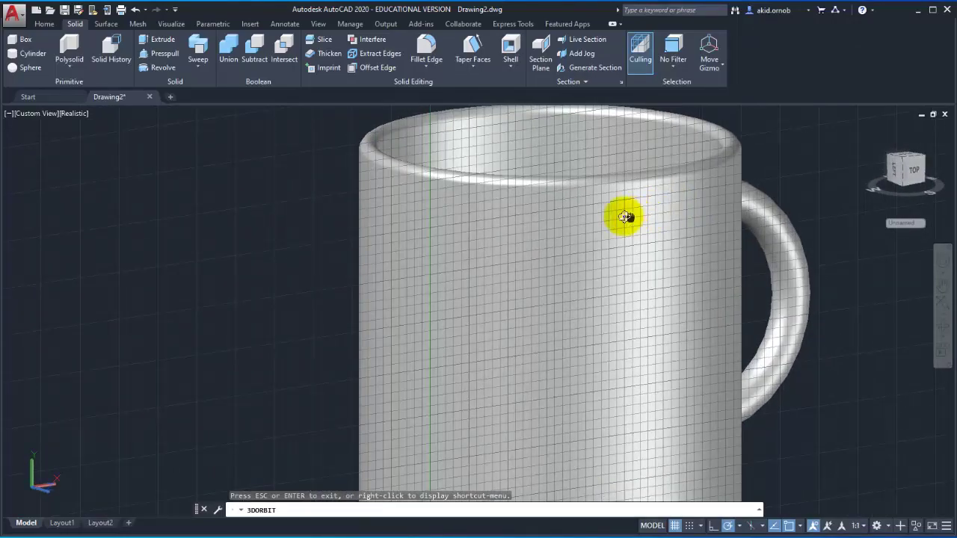
pyautogui.moveTo(623, 216); pyautogui.dragTo(562, 206, button='middle')
pyautogui.moveTo(644, 206)
pyautogui.mouseDown()
pyautogui.moveTo(533, 207)
pyautogui.moveTo(479, 190)
pyautogui.moveTo(581, 219)
pyautogui.moveTo(577, 252)
pyautogui.moveTo(442, 209)
pyautogui.moveTo(496, 236)
pyautogui.moveTo(516, 262)
pyautogui.mouseUp()
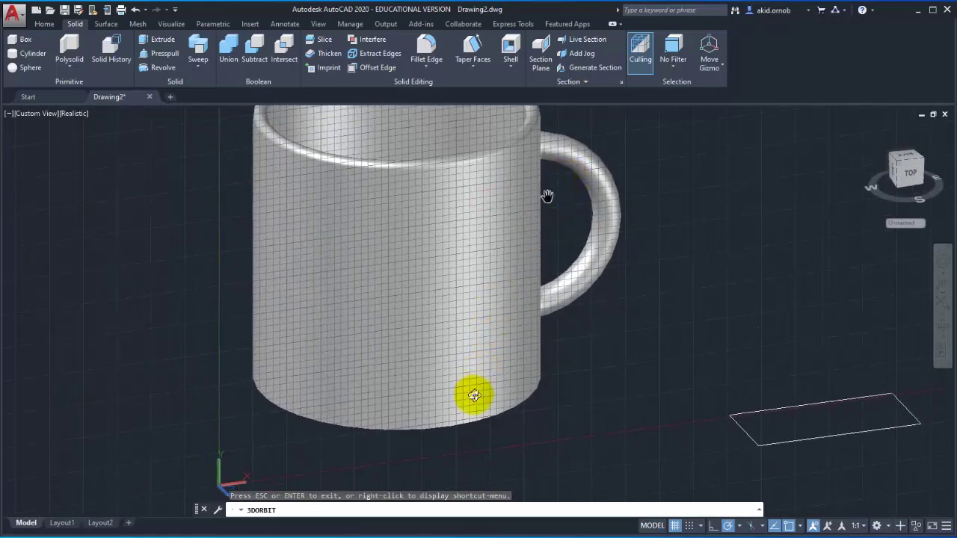
pyautogui.moveTo(443, 380); pyautogui.dragTo(411, 327)
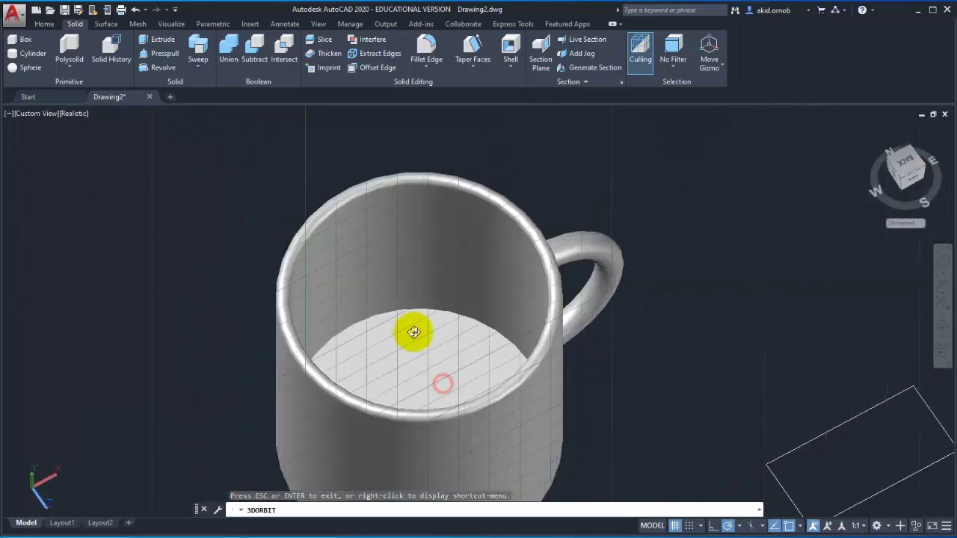
pyautogui.moveTo(461, 320); pyautogui.dragTo(447, 237, button='middle')
pyautogui.moveTo(447, 238); pyautogui.dragTo(496, 271)
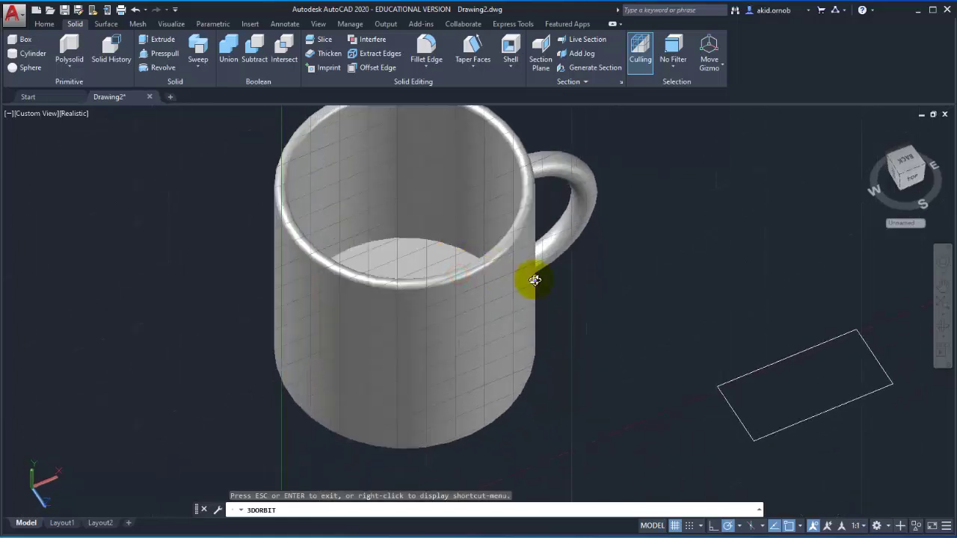
pyautogui.press('Escape')
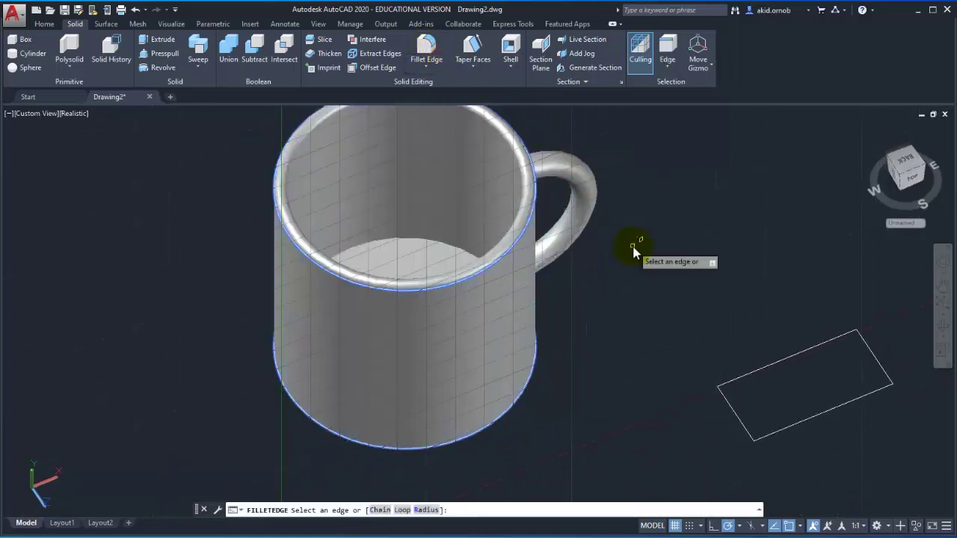
# Fillet the mug's bottom outer edge with radius 2 and orbit to check the rounded base
pyautogui.write('r')
pyautogui.press('Return')
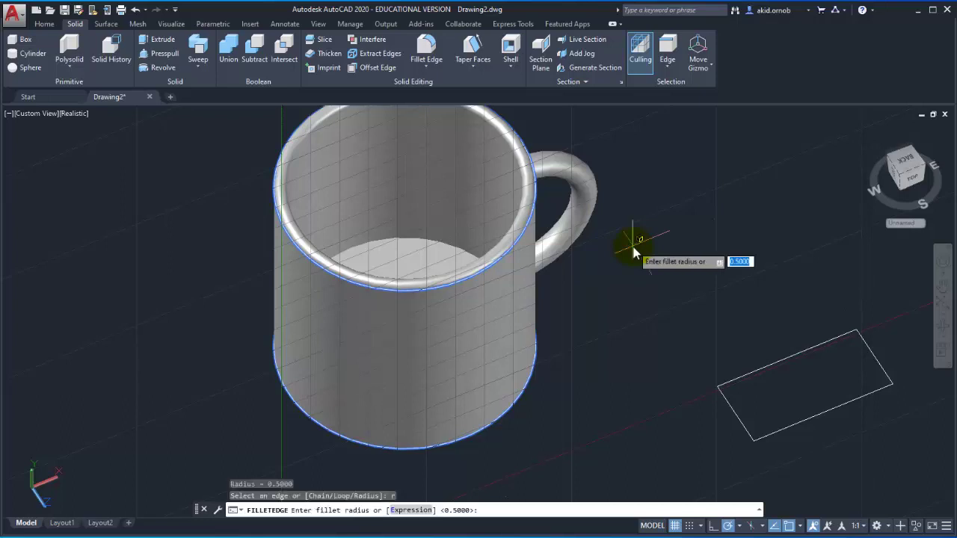
pyautogui.write('2')
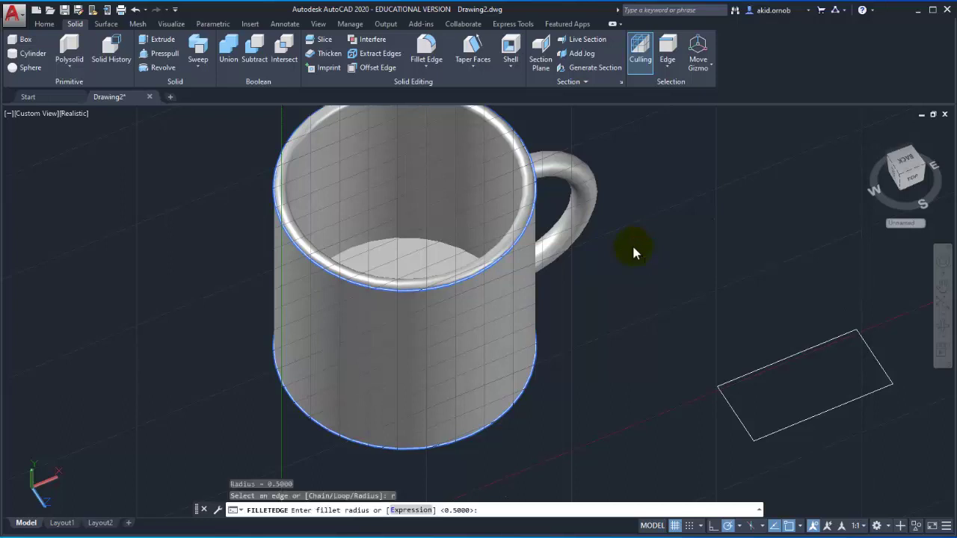
pyautogui.press('Return')
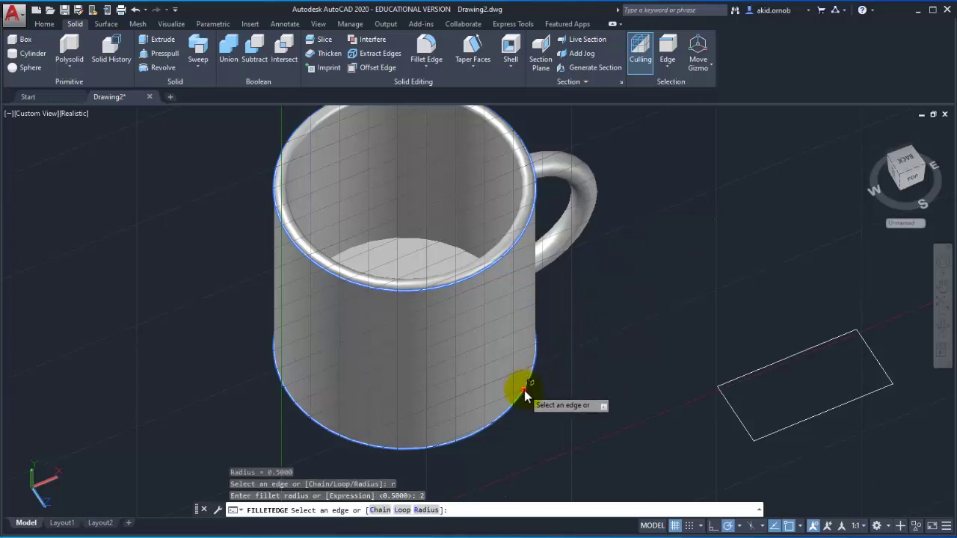
pyautogui.click(523, 389)
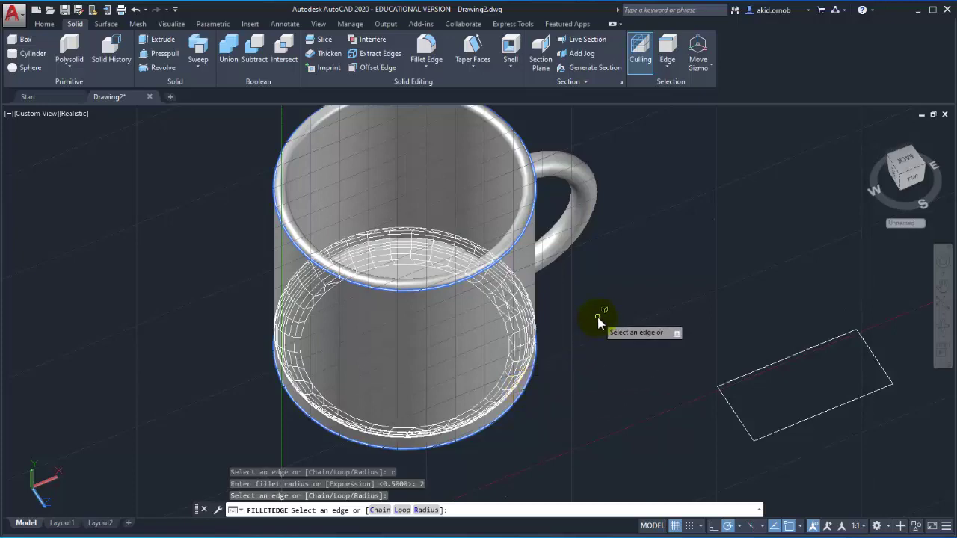
pyautogui.press('Return')
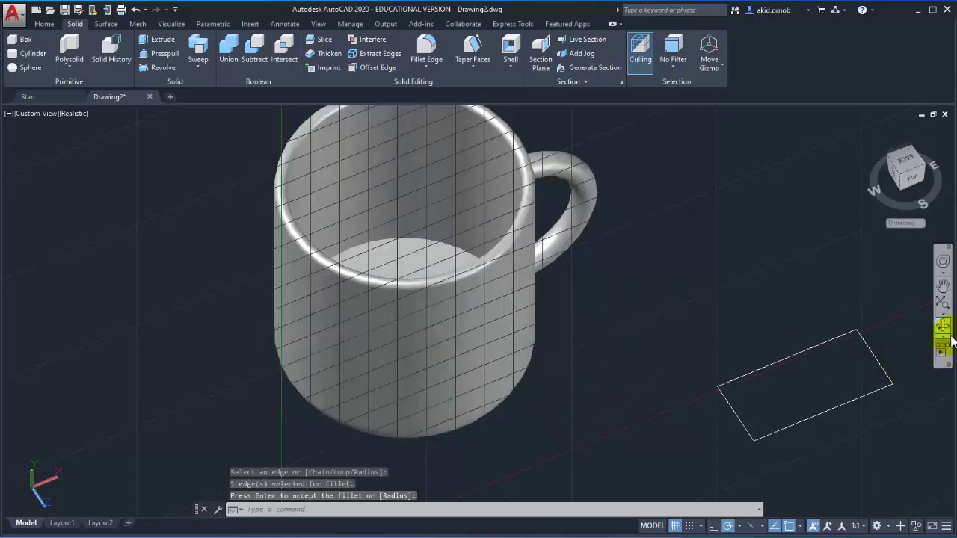
pyautogui.click(942, 327)
pyautogui.moveTo(798, 341)
pyautogui.mouseDown()
pyautogui.moveTo(702, 259)
pyautogui.moveTo(762, 348)
pyautogui.moveTo(534, 291)
pyautogui.mouseUp()
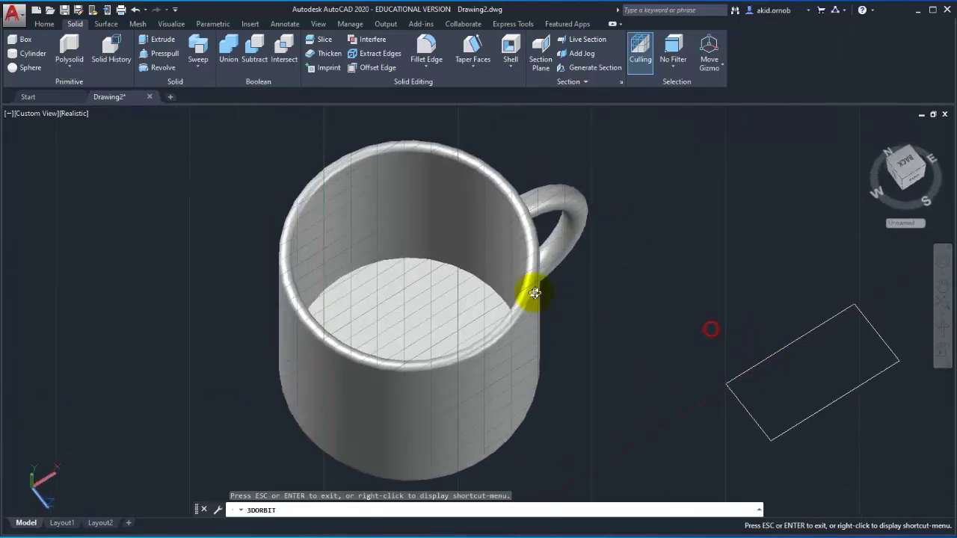
pyautogui.press('Escape')
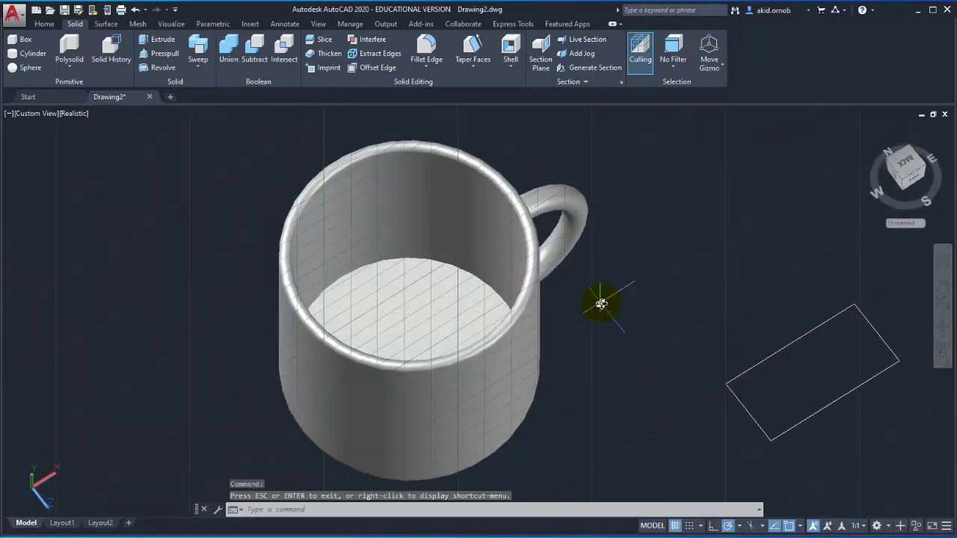
# Fillet the mug's inner bottom edge with radius 1, then orbit to a low side angle
pyautogui.click(425, 51)
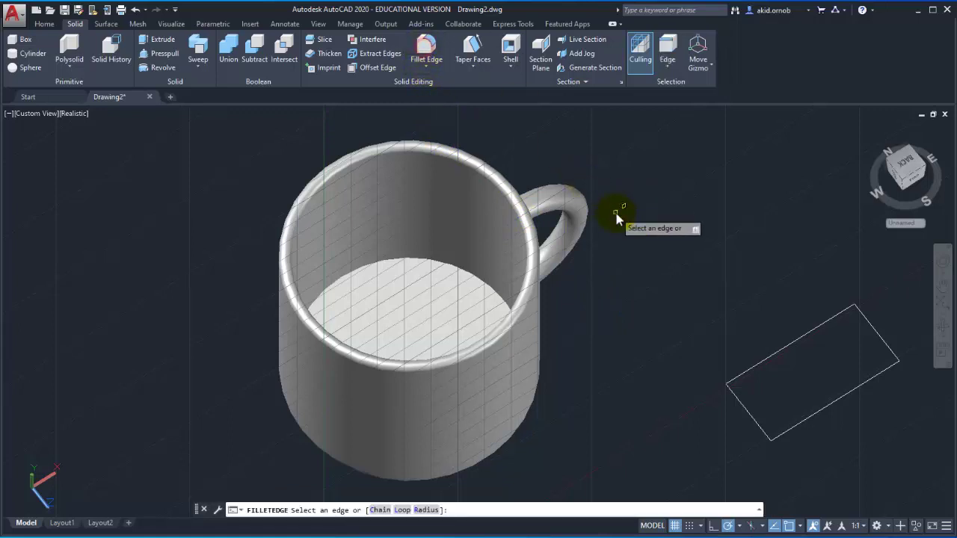
pyautogui.click(454, 265)
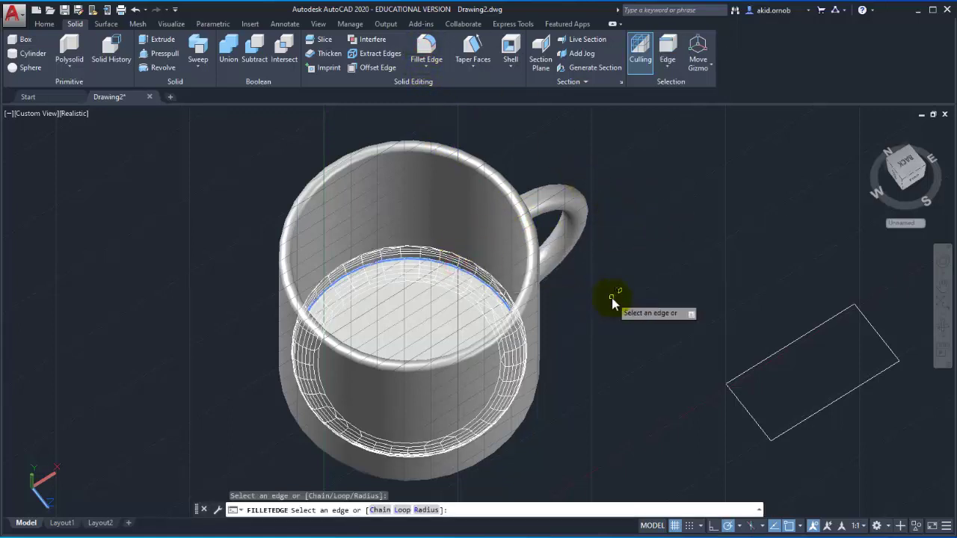
pyautogui.write('r')
pyautogui.press('Return')
pyautogui.write('1')
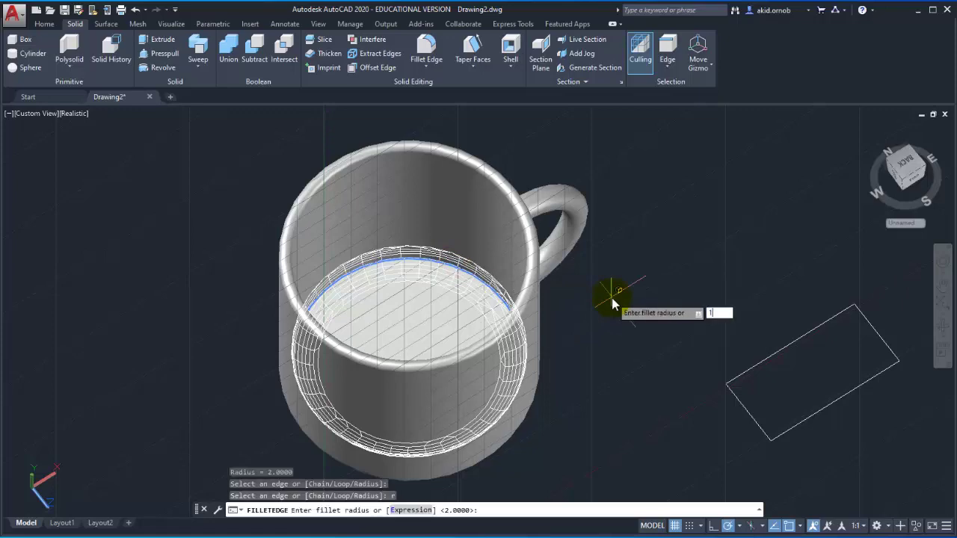
pyautogui.press('Return')
pyautogui.press('Return')
pyautogui.press('Return')
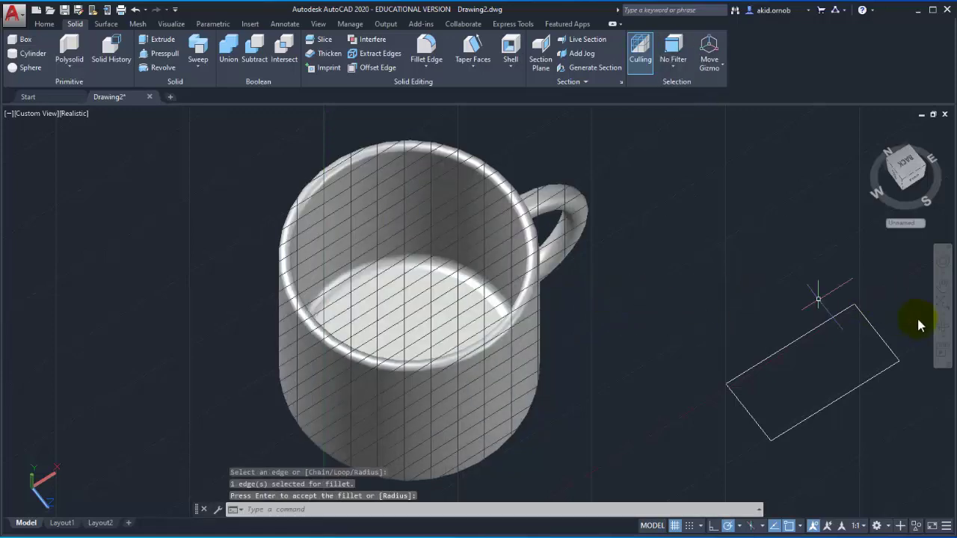
pyautogui.click(942, 328)
pyautogui.moveTo(829, 319)
pyautogui.mouseDown()
pyautogui.moveTo(585, 157)
pyautogui.moveTo(621, 318)
pyautogui.moveTo(600, 320)
pyautogui.moveTo(623, 348)
pyautogui.mouseUp()
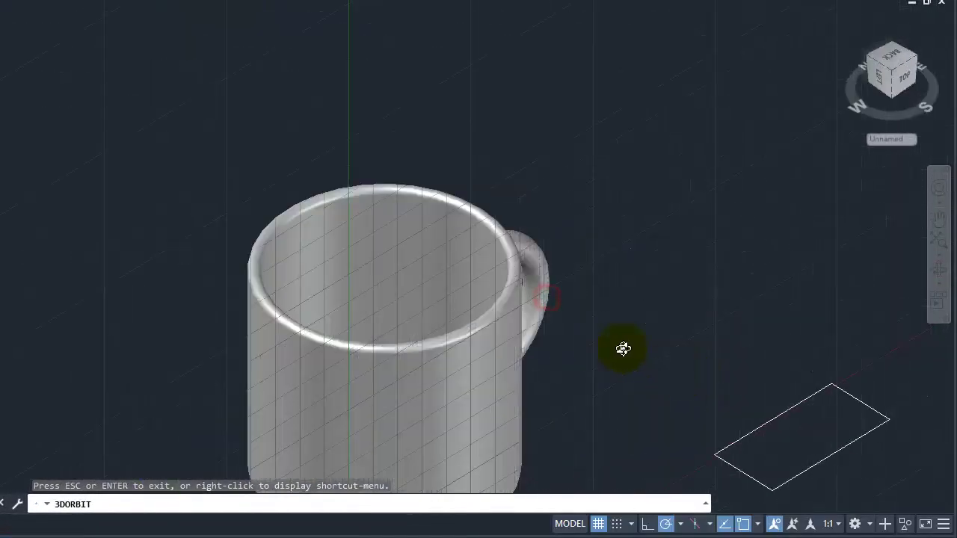
# Orbit to an angled top-side view showing the whole mug body and handle
pyautogui.moveTo(563, 346)
pyautogui.mouseDown()
pyautogui.moveTo(438, 250)
pyautogui.moveTo(421, 256)
pyautogui.moveTo(367, 188)
pyautogui.moveTo(319, 193)
pyautogui.moveTo(374, 231)
pyautogui.moveTo(438, 246)
pyautogui.moveTo(388, 247)
pyautogui.moveTo(367, 216)
pyautogui.moveTo(385, 244)
pyautogui.mouseUp()
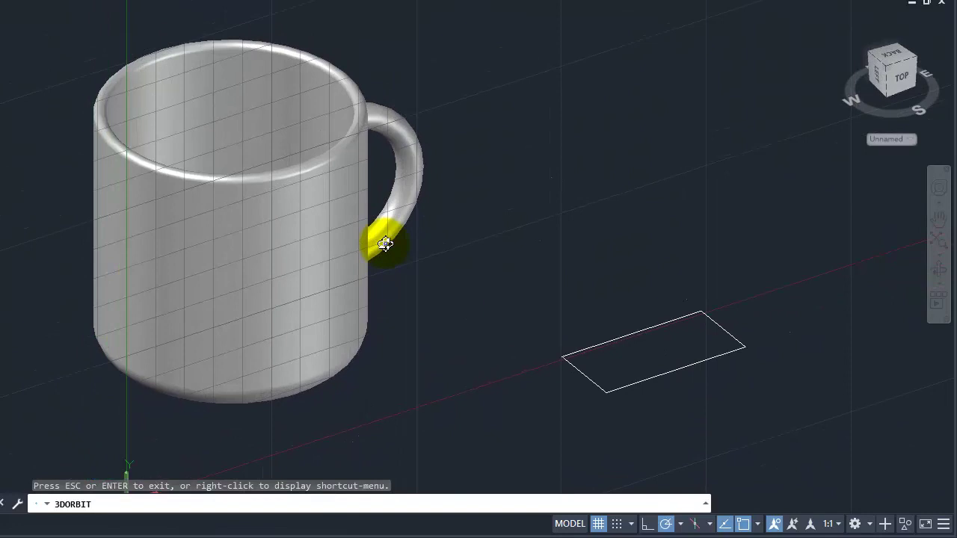
pyautogui.press('Escape')
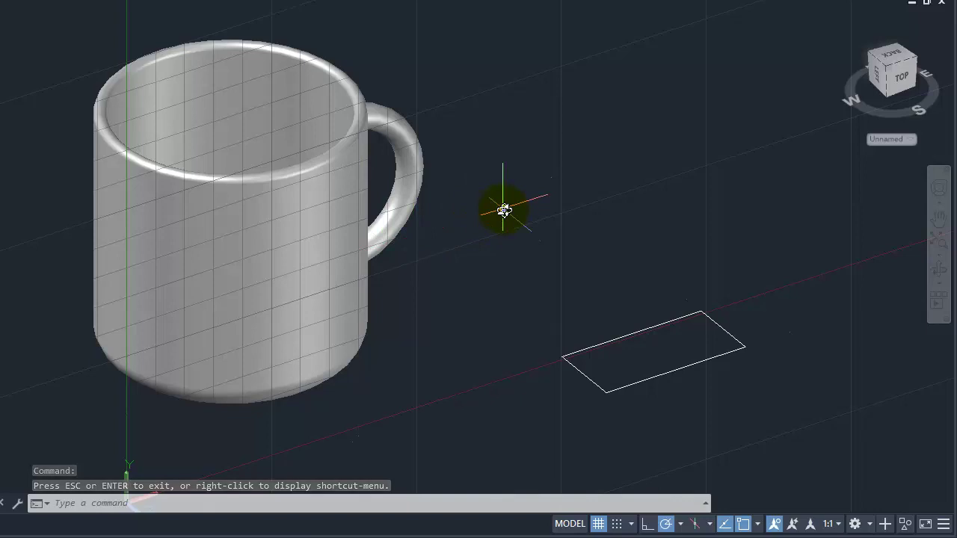
# Open the Materials Browser from the Visualize ribbon tab's Materials panel
pyautogui.write('ma')
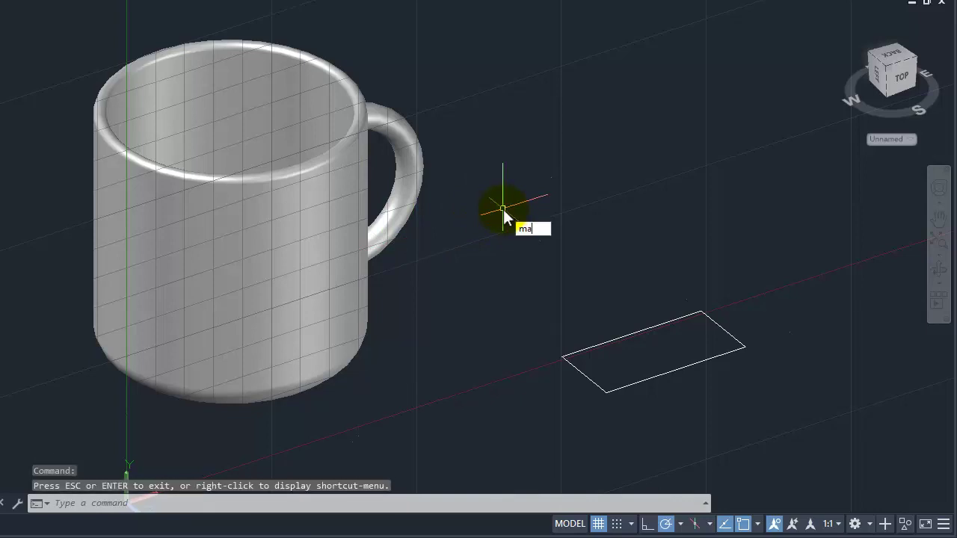
pyautogui.write('ter')
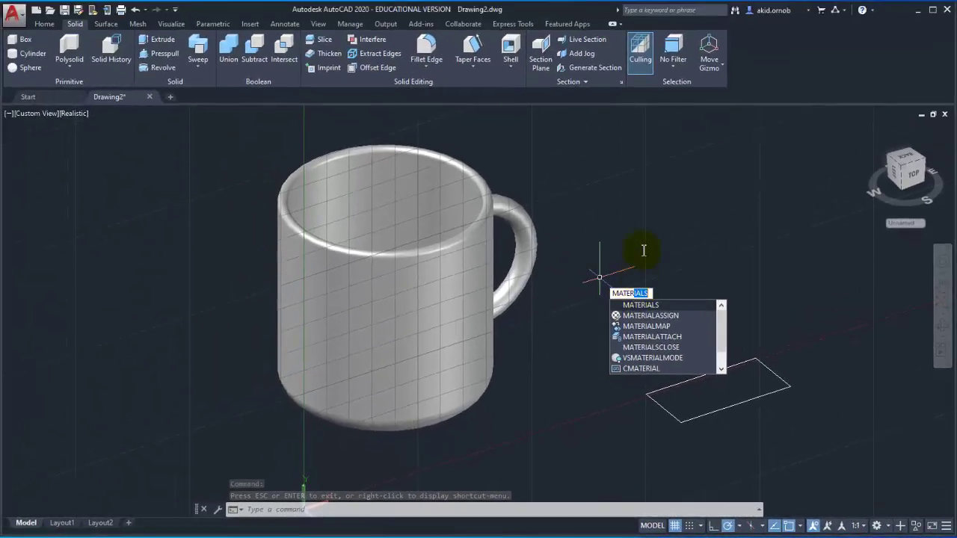
pyautogui.press('Return')
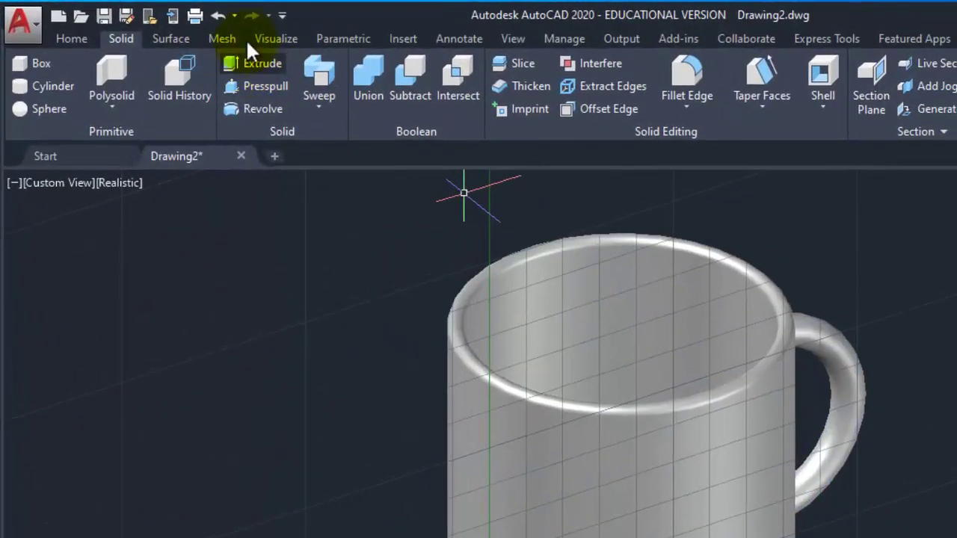
pyautogui.click(180, 26)
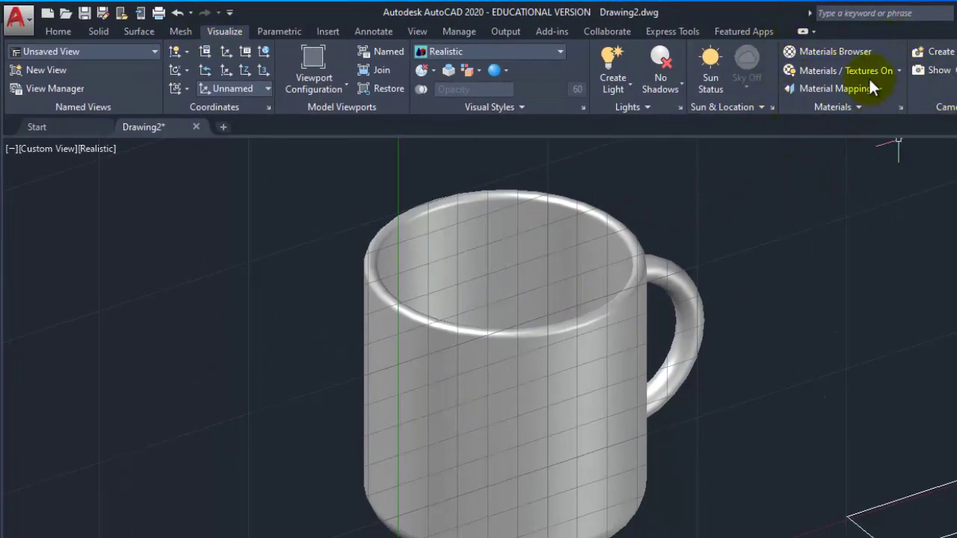
pyautogui.click(853, 52)
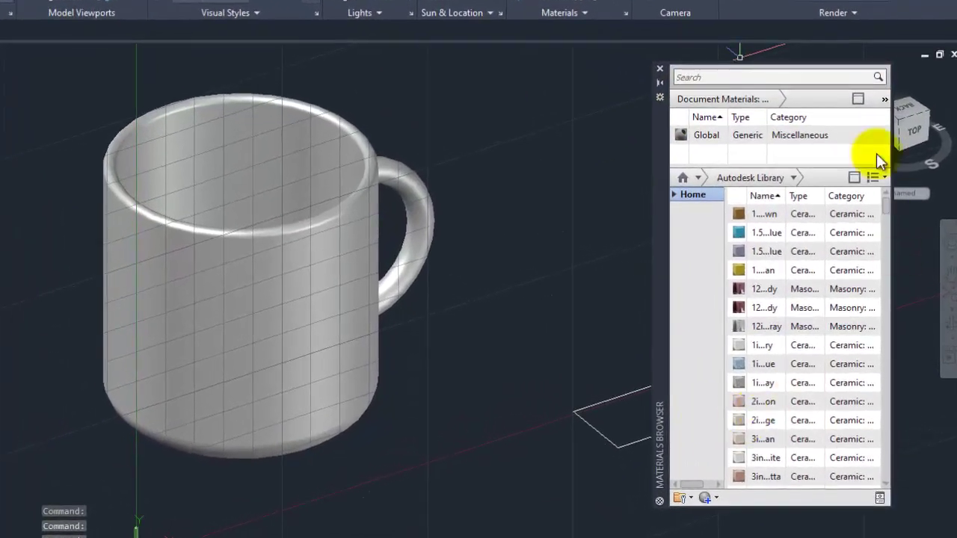
# Filter the Materials Browser to Autodesk Library > Ceramic and widen the panel
pyautogui.click(697, 75)
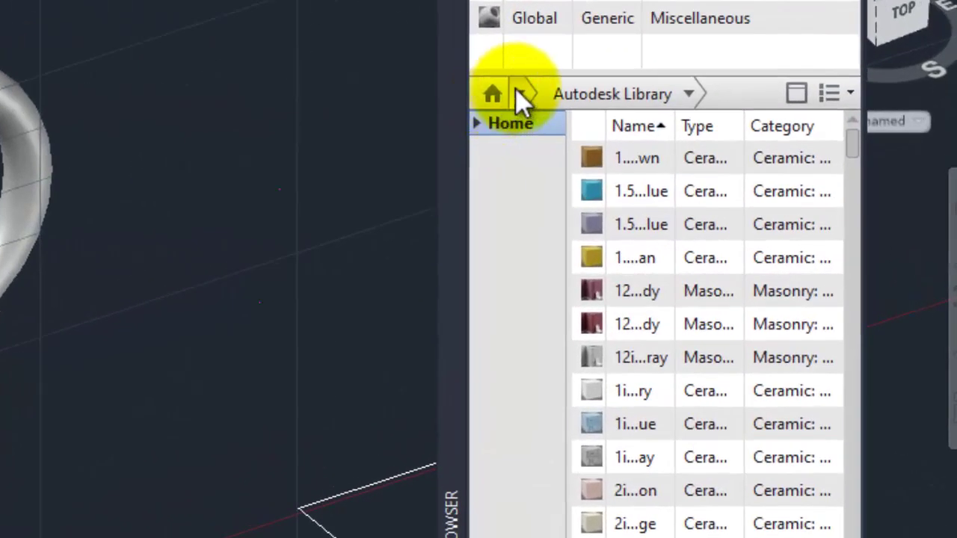
pyautogui.click(520, 93)
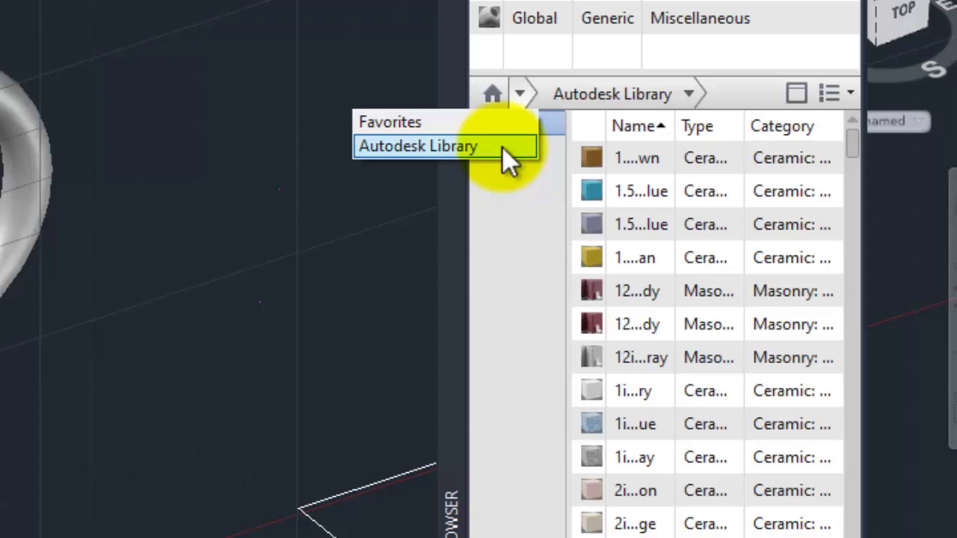
pyautogui.click(503, 148)
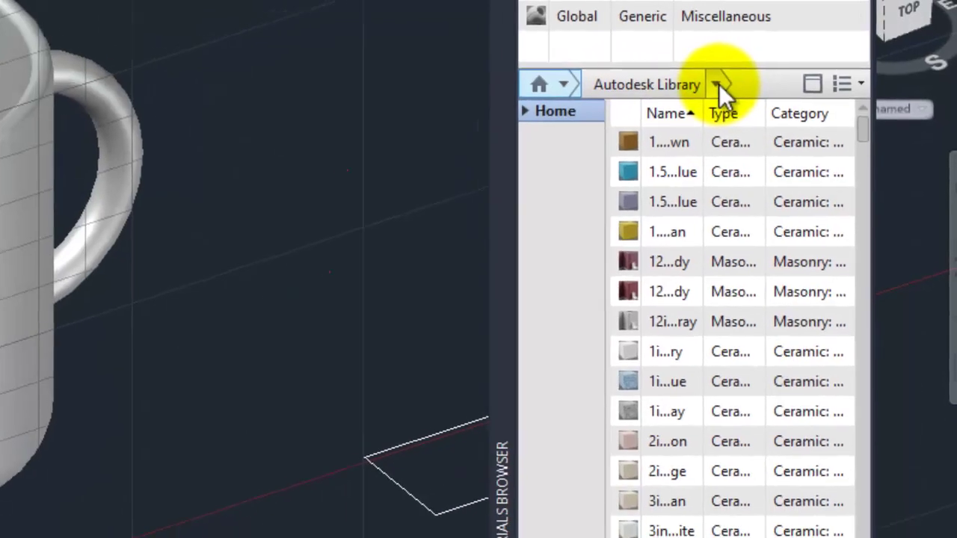
pyautogui.click(752, 71)
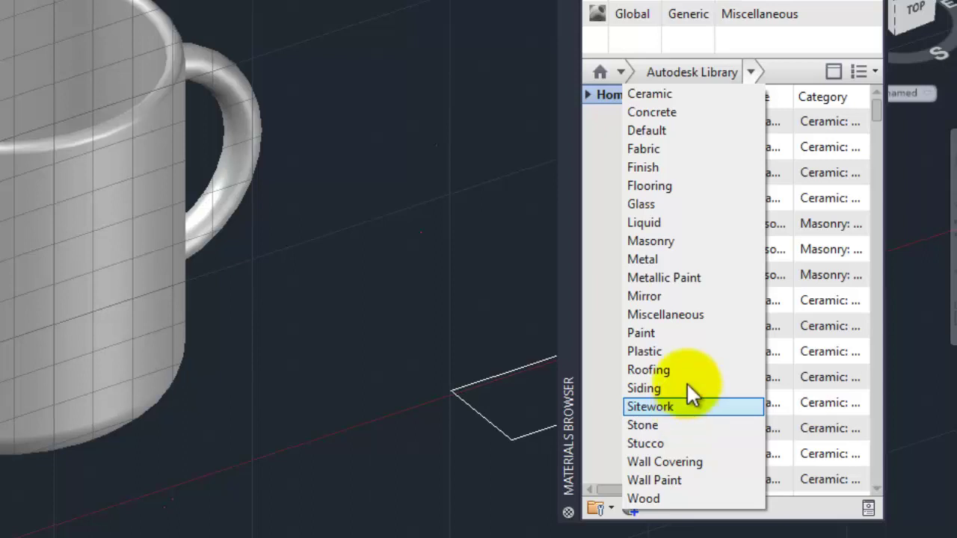
pyautogui.click(658, 94)
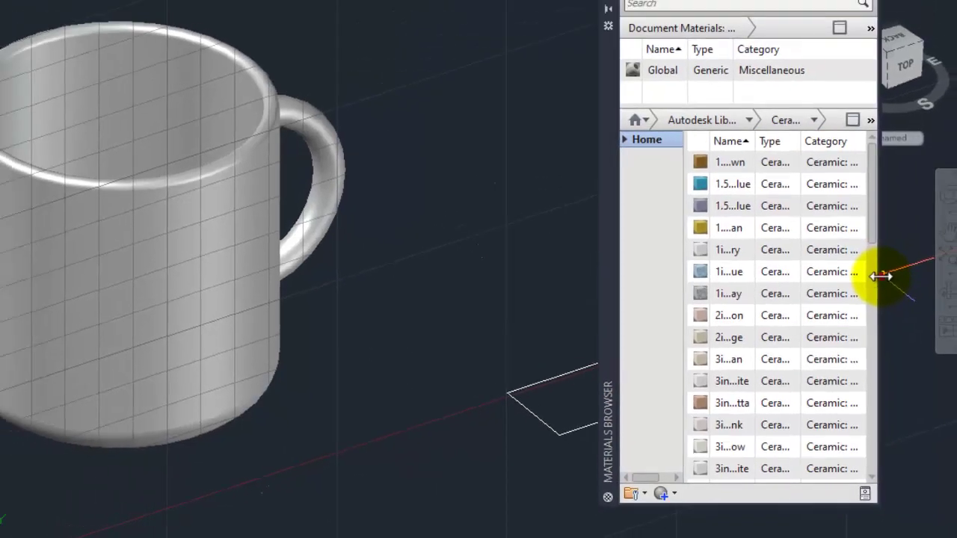
pyautogui.moveTo(887, 254); pyautogui.dragTo(934, 258)
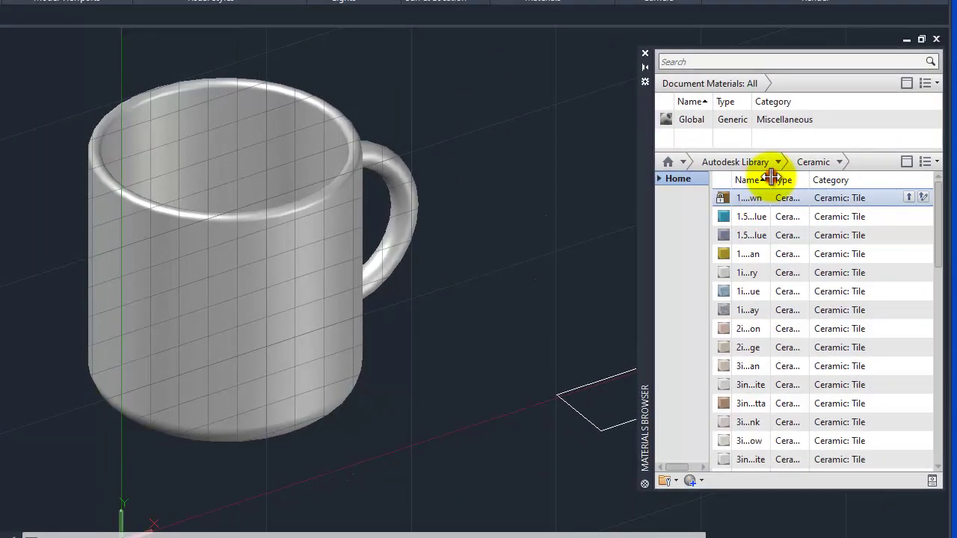
# Widen the Name column, find Navy Blue in the Ceramic list and drag it onto the mug
pyautogui.moveTo(771, 179); pyautogui.dragTo(830, 180)
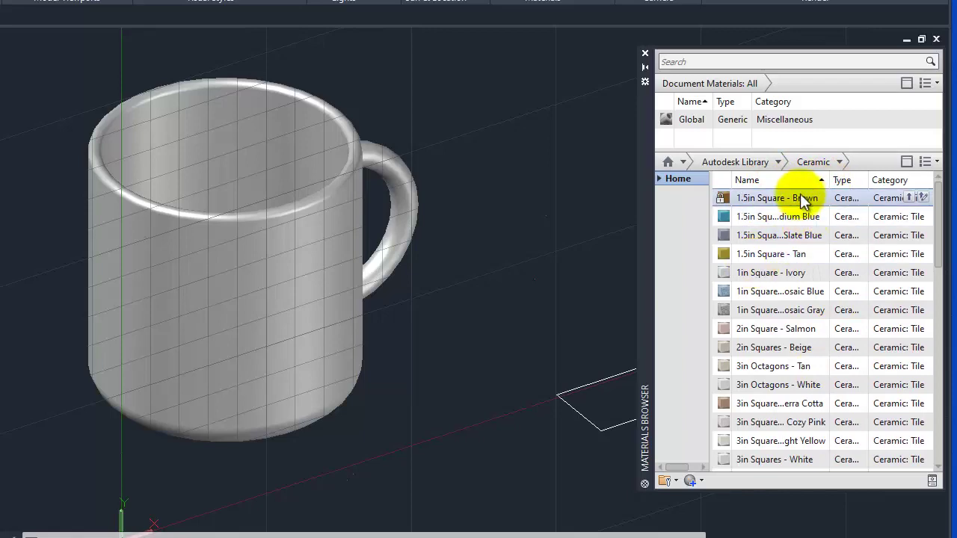
pyautogui.scroll(-2, 803, 247)
pyautogui.scroll(-4, 803, 271)
pyautogui.scroll(-4, 802, 280)
pyautogui.scroll(-3, 802, 286)
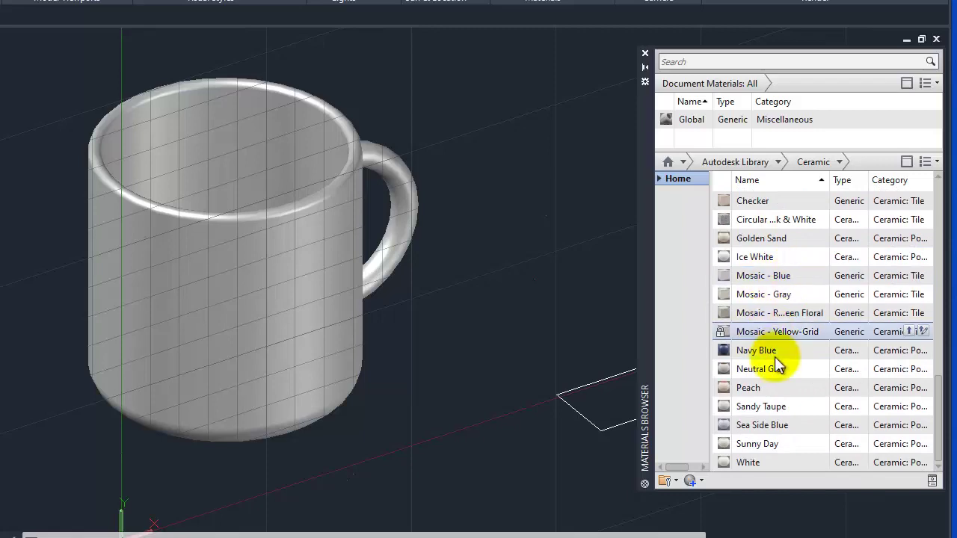
pyautogui.scroll(1, 778, 358)
pyautogui.scroll(1, 771, 329)
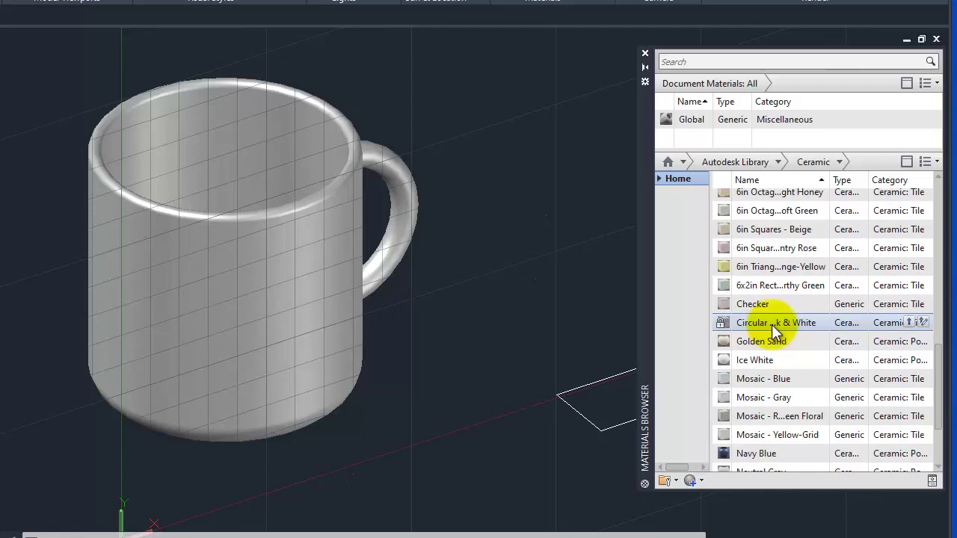
pyautogui.scroll(4, 773, 326)
pyautogui.scroll(1, 775, 323)
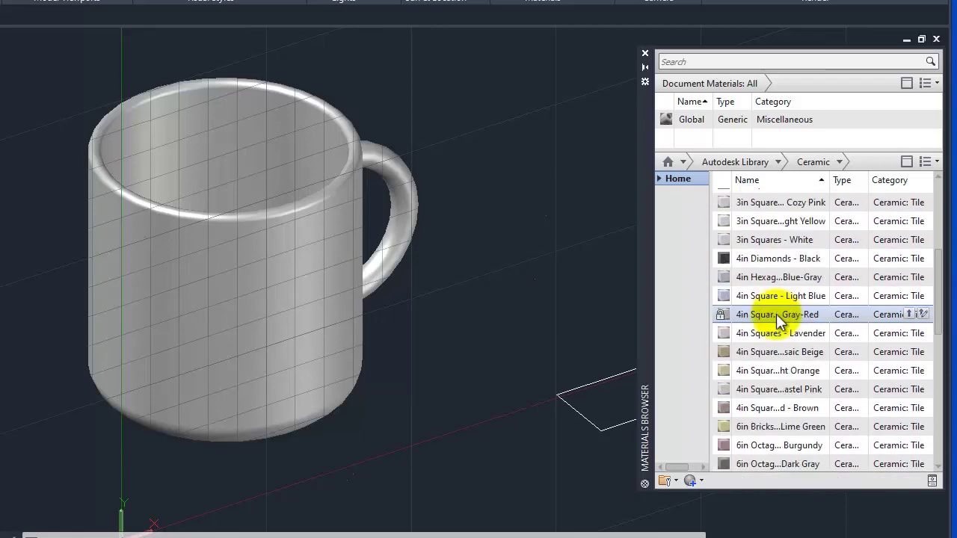
pyautogui.scroll(4, 777, 319)
pyautogui.scroll(-4, 776, 317)
pyautogui.scroll(-4, 776, 316)
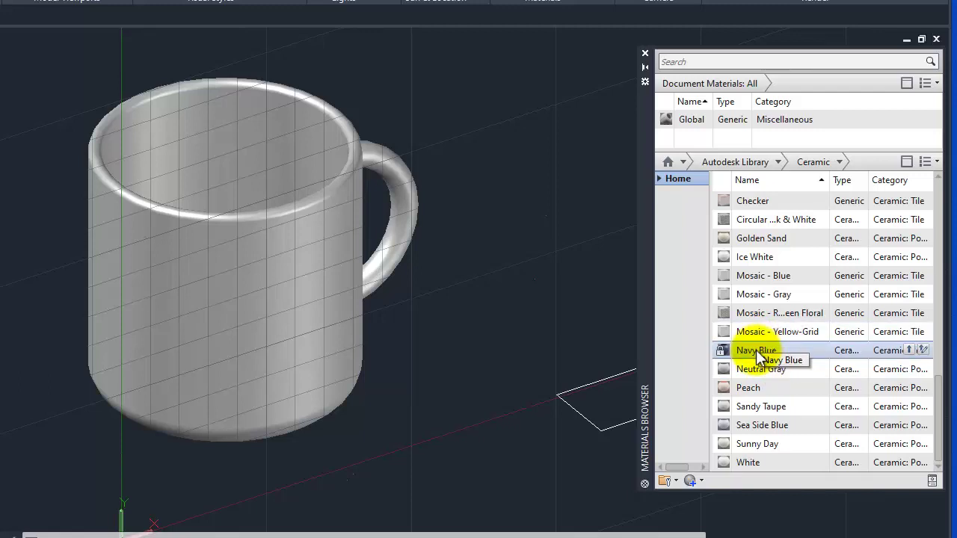
pyautogui.moveTo(756, 350)
pyautogui.mouseDown()
pyautogui.moveTo(366, 252)
pyautogui.moveTo(418, 266)
pyautogui.mouseUp()
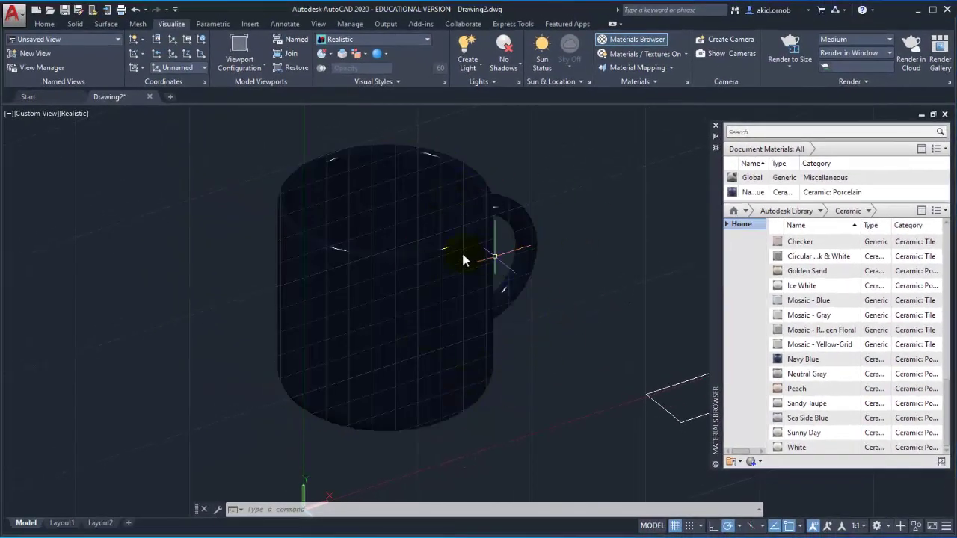
# Find Sea Side Blue in the Ceramic list and drag it onto the navy mug
pyautogui.click(467, 400)
pyautogui.press('Escape')
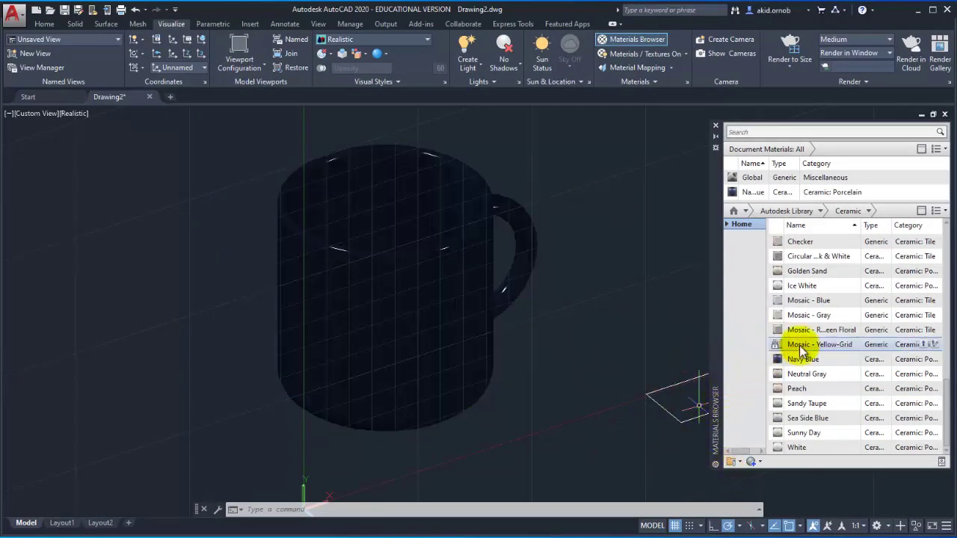
pyautogui.scroll(2, 812, 337)
pyautogui.scroll(2, 813, 341)
pyautogui.scroll(2, 813, 341)
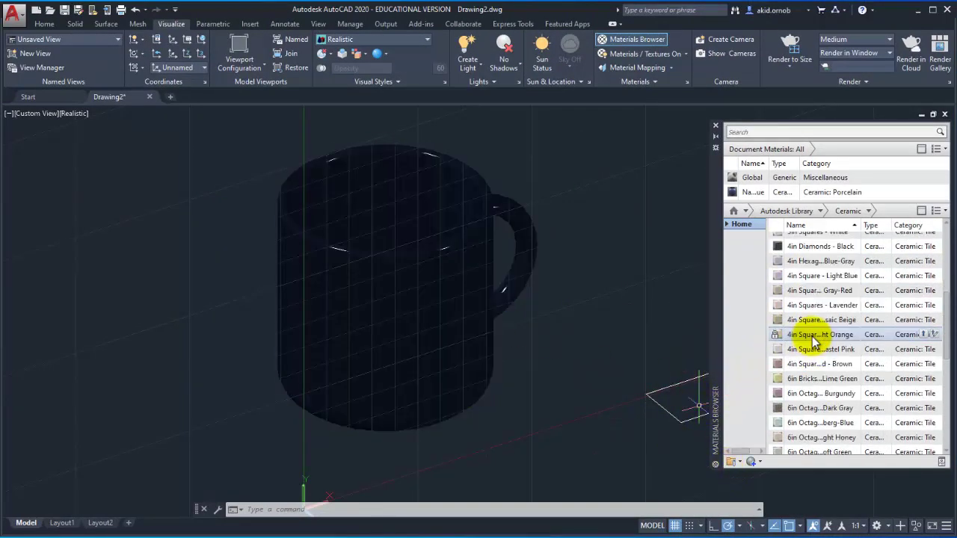
pyautogui.scroll(2, 814, 340)
pyautogui.scroll(2, 815, 341)
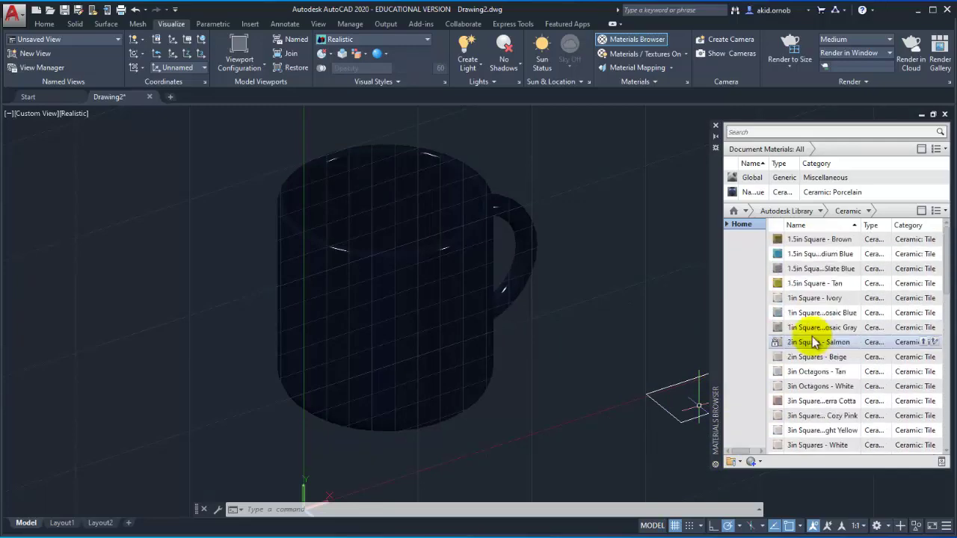
pyautogui.scroll(-2, 813, 342)
pyautogui.scroll(-2, 813, 342)
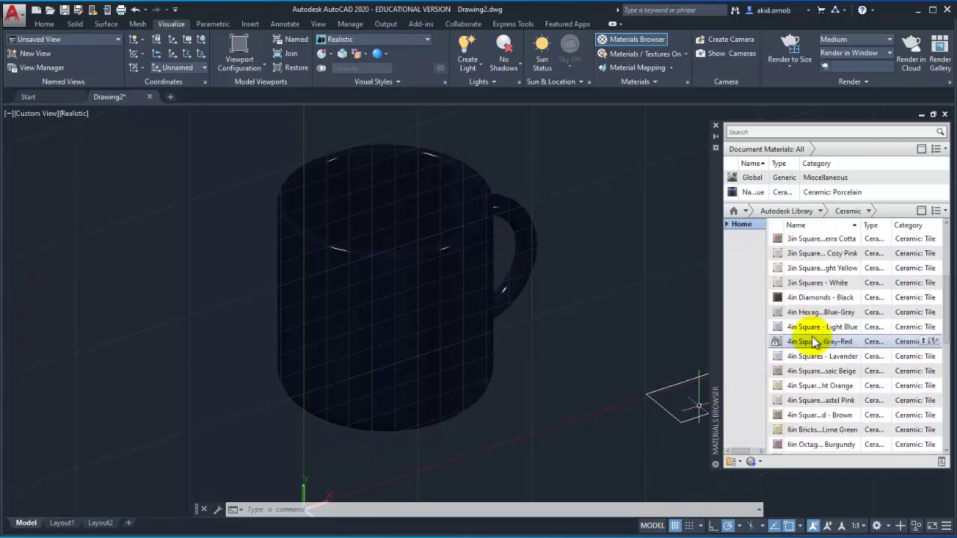
pyautogui.scroll(-2, 813, 342)
pyautogui.scroll(-2, 813, 341)
pyautogui.scroll(-2, 813, 342)
pyautogui.scroll(-2, 815, 342)
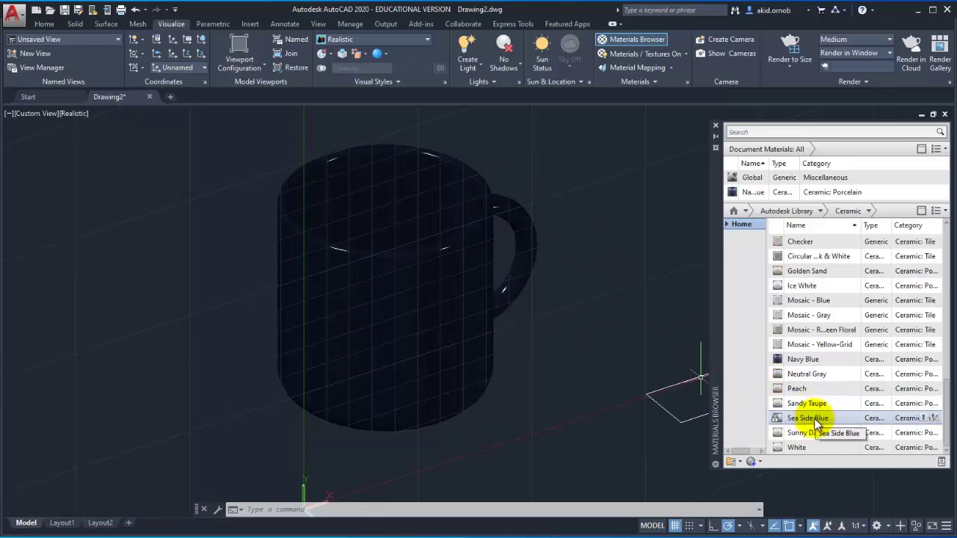
pyautogui.moveTo(814, 422); pyautogui.dragTo(479, 293)
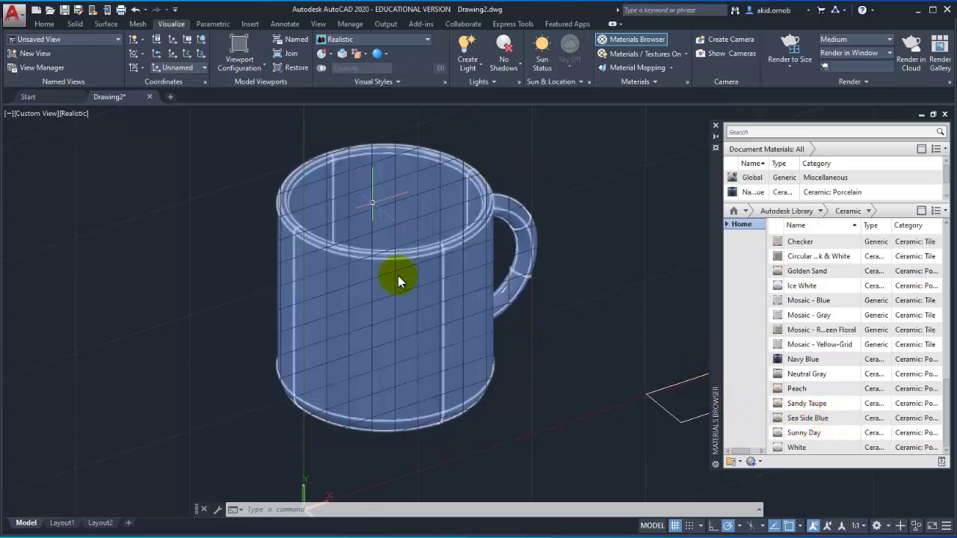